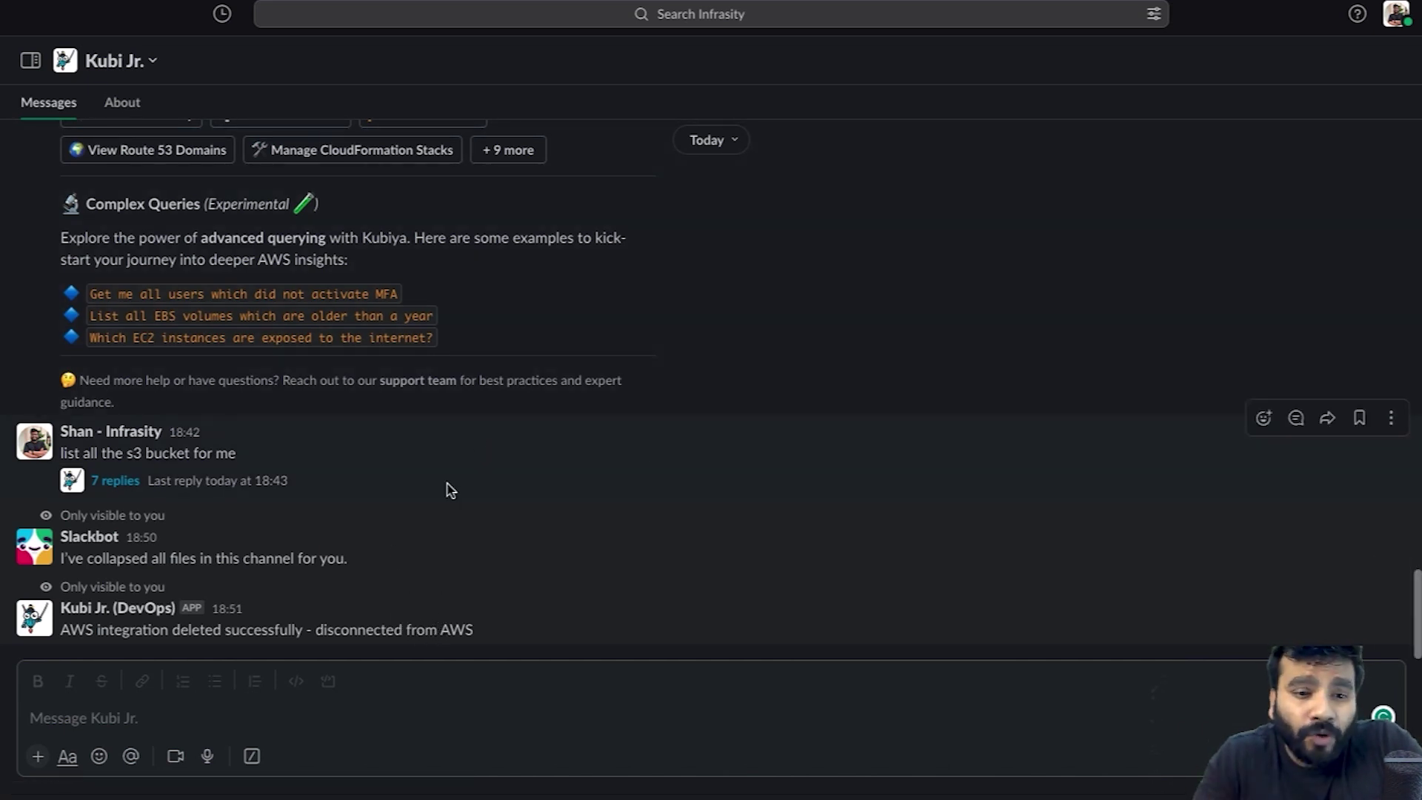
- Send the /manage command to Kubi Jr. to list the Kubiya account and integration options
click(390, 723)
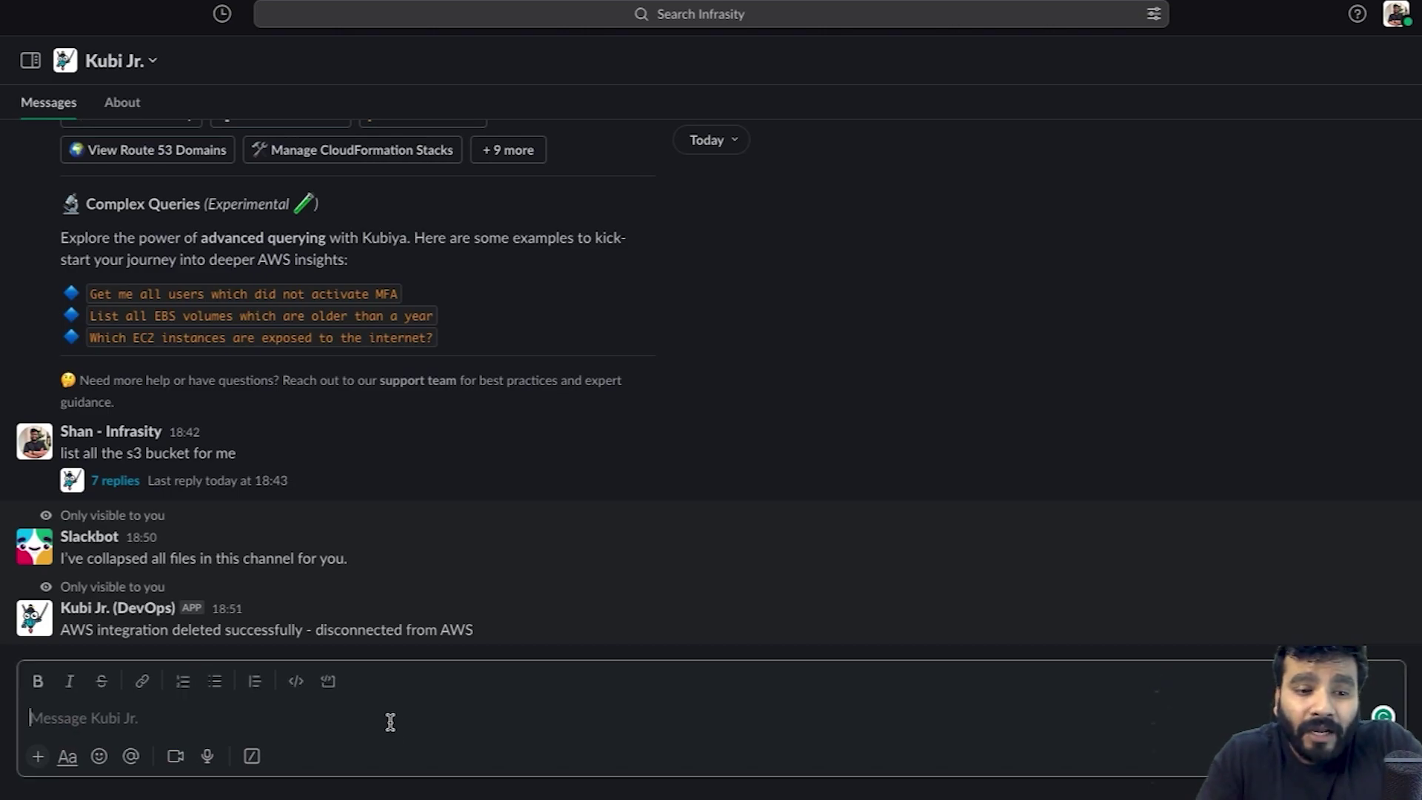
text(/ma)
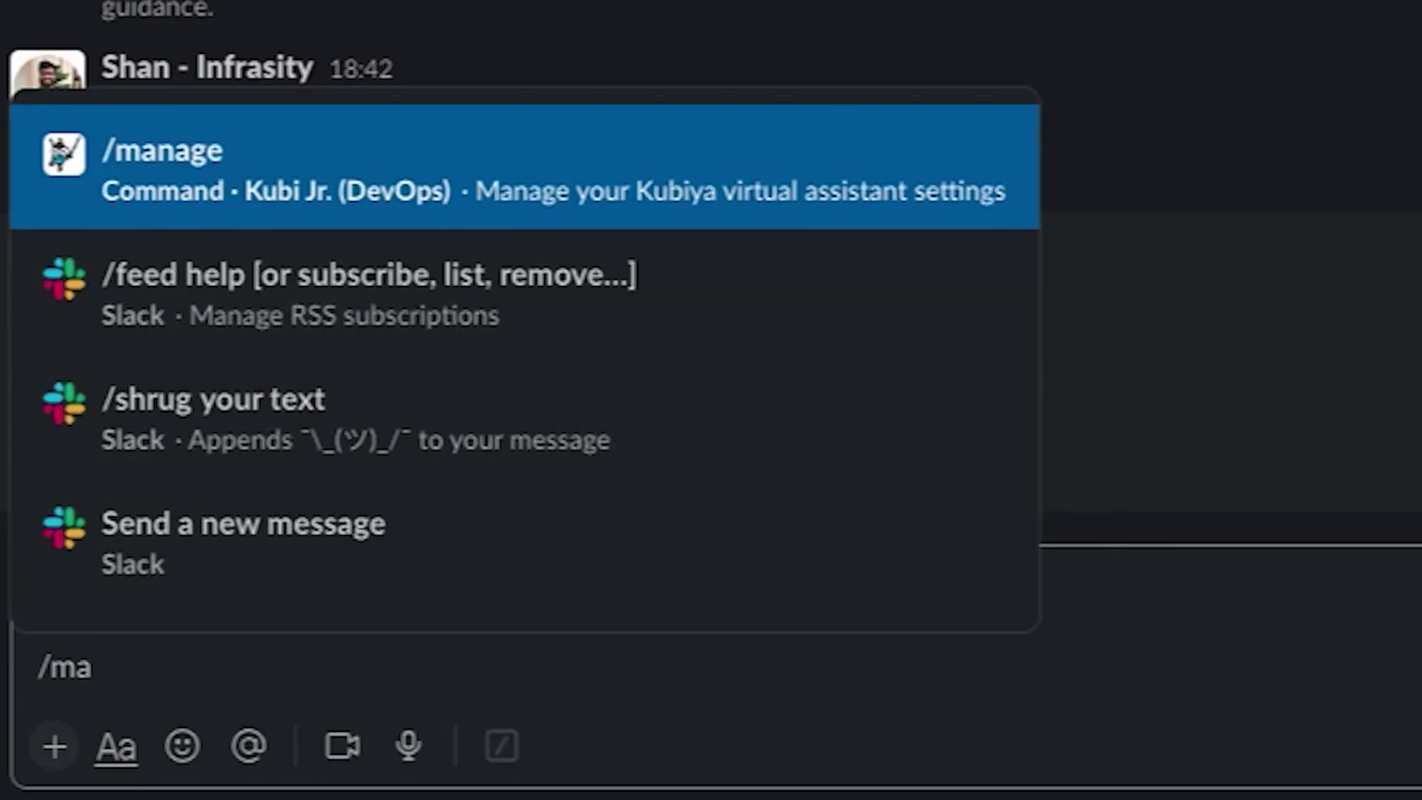
key(Return)
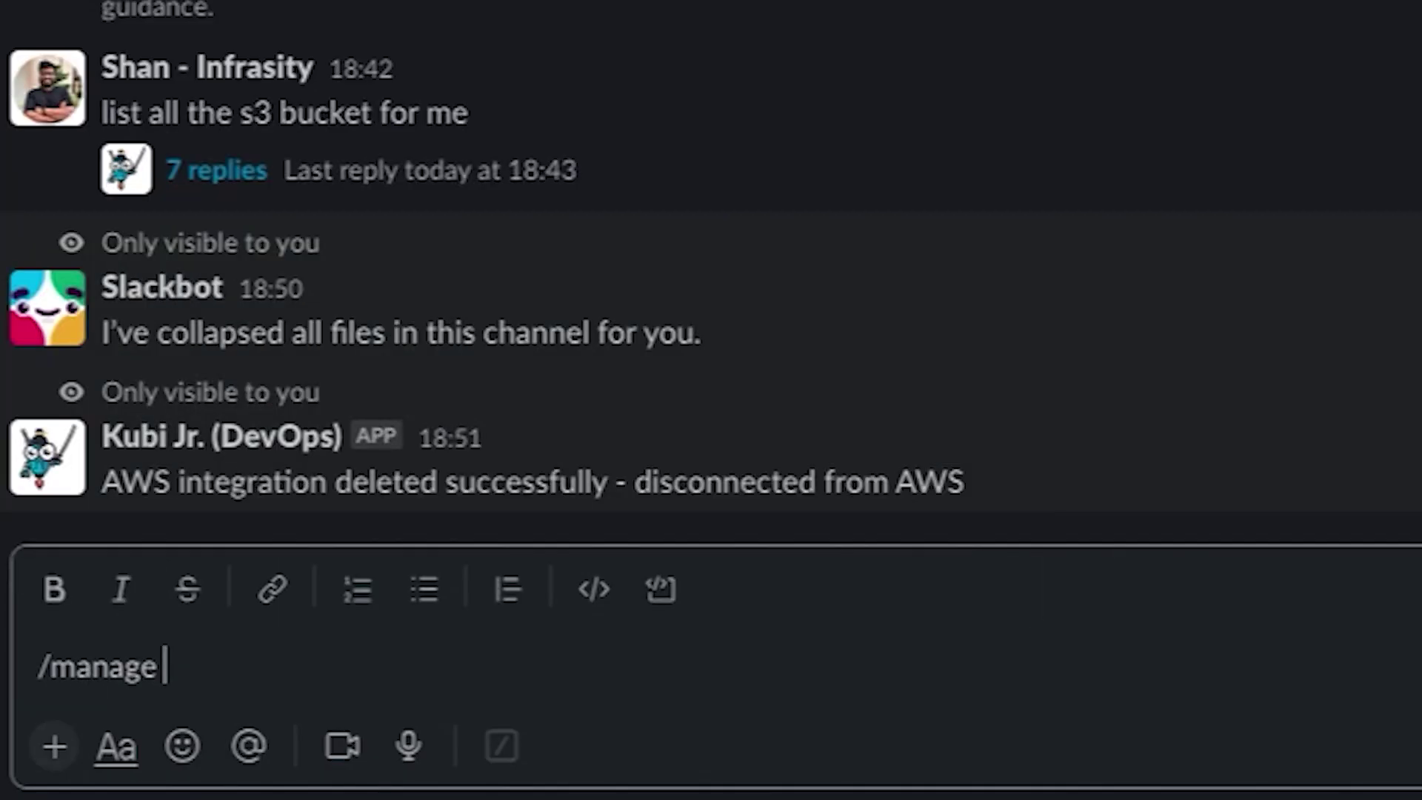
key(Return)
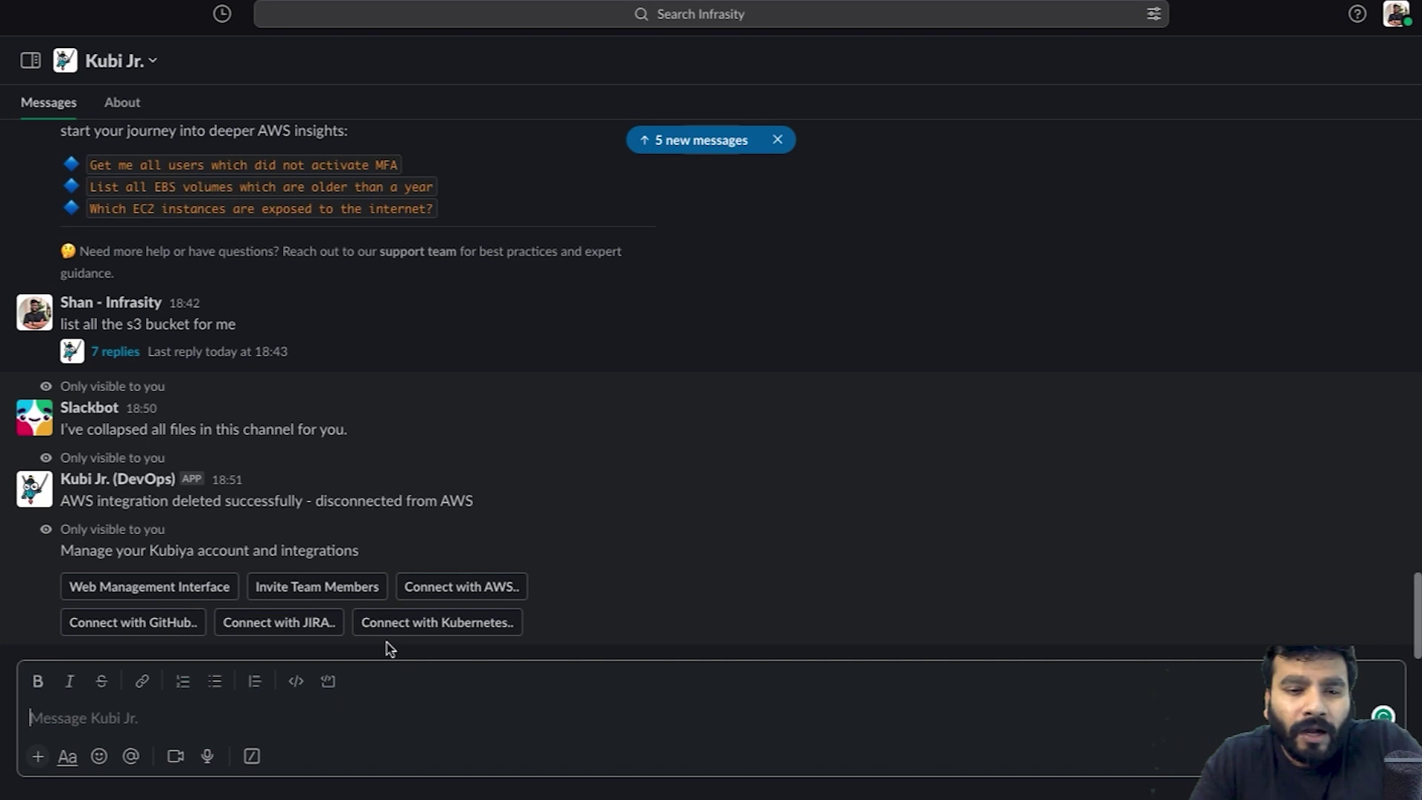
- Open the Connect with AWS form and fill in the AWS Account ID copied from the AWS console
click(123, 587)
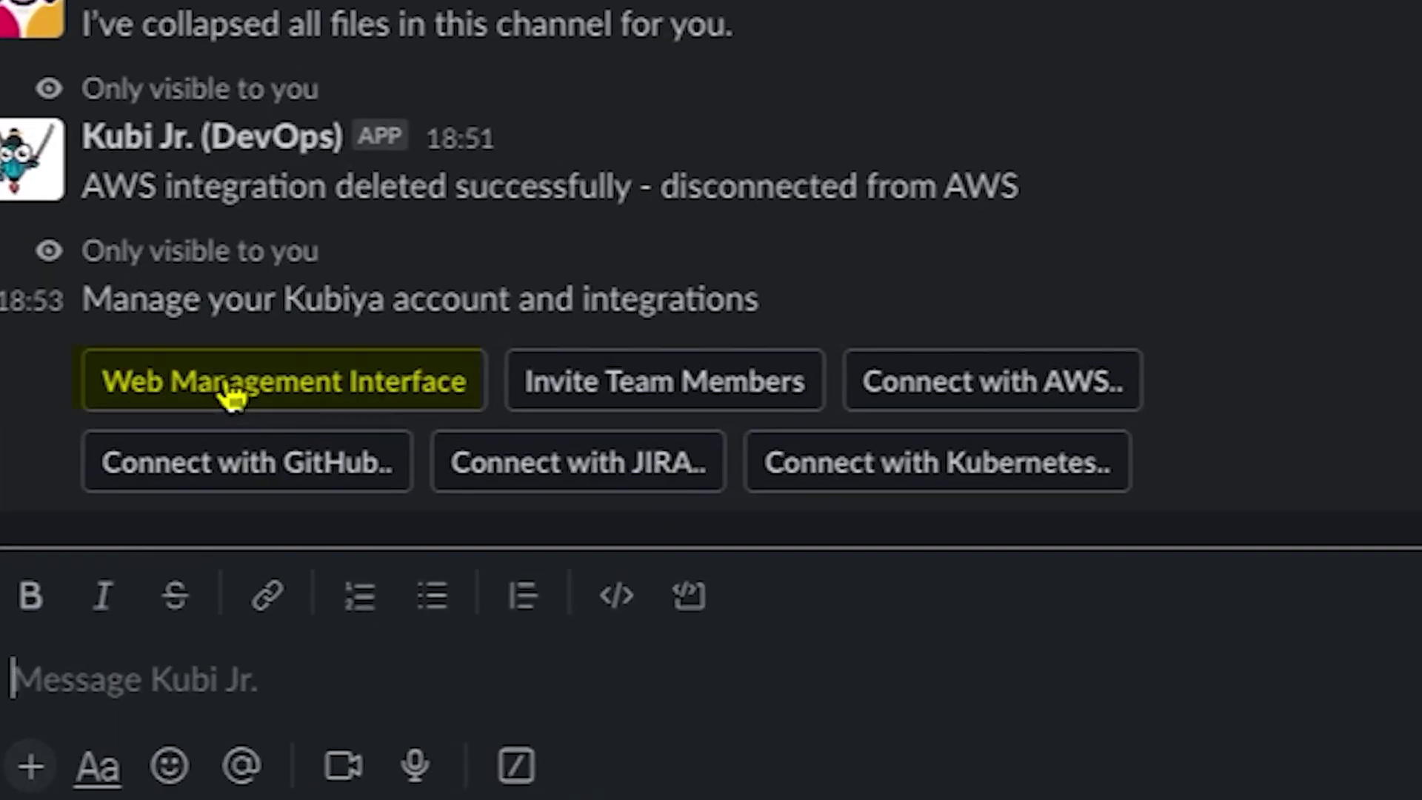
click(286, 468)
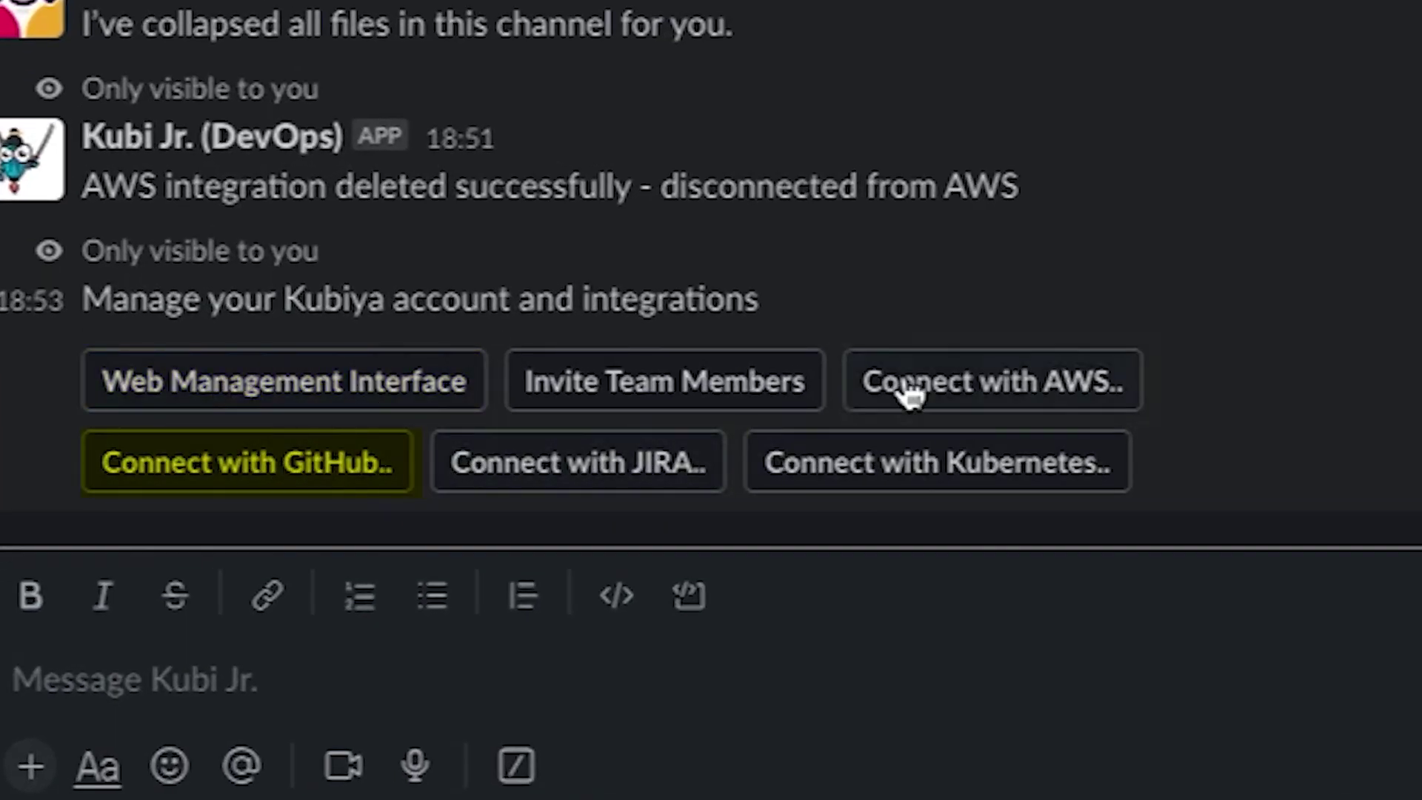
click(927, 376)
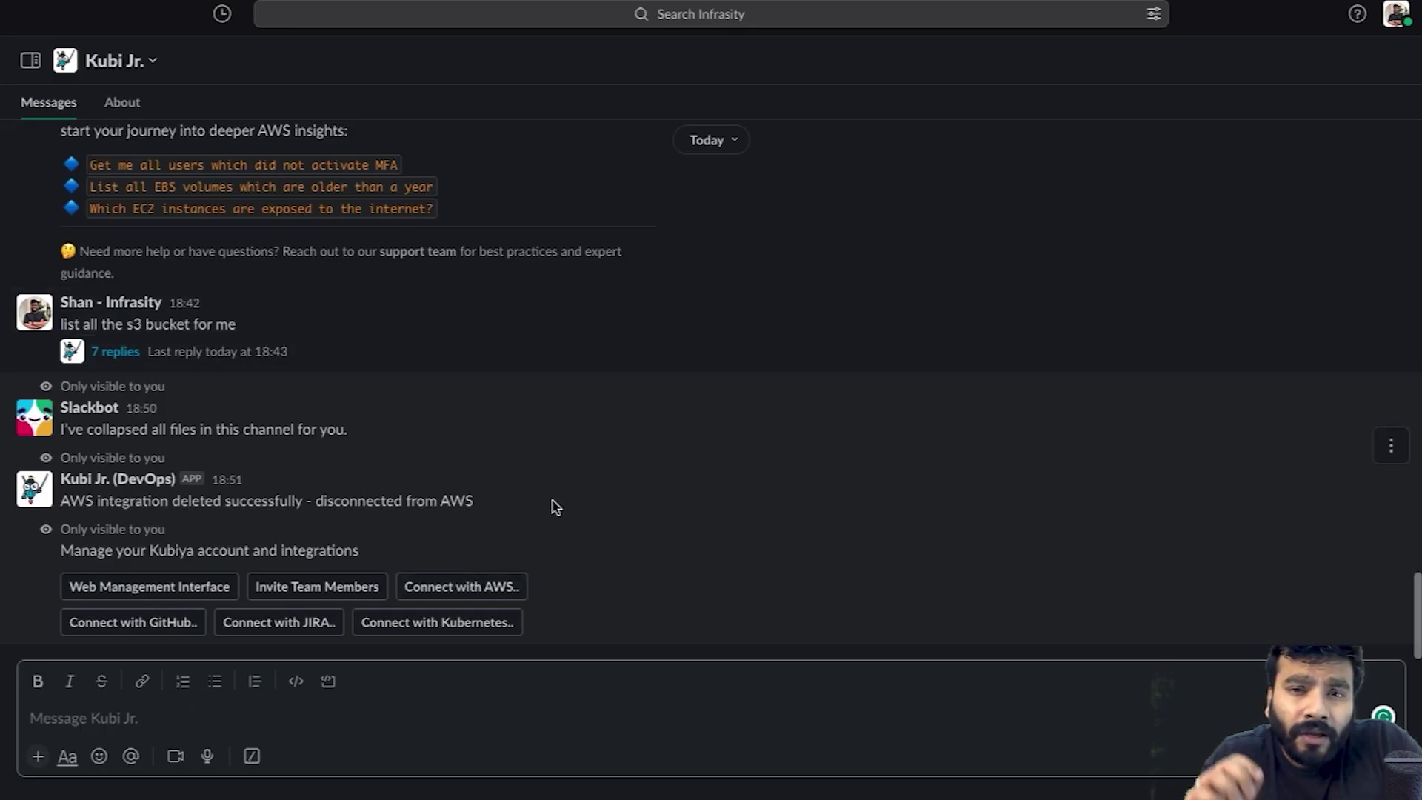
click(464, 590)
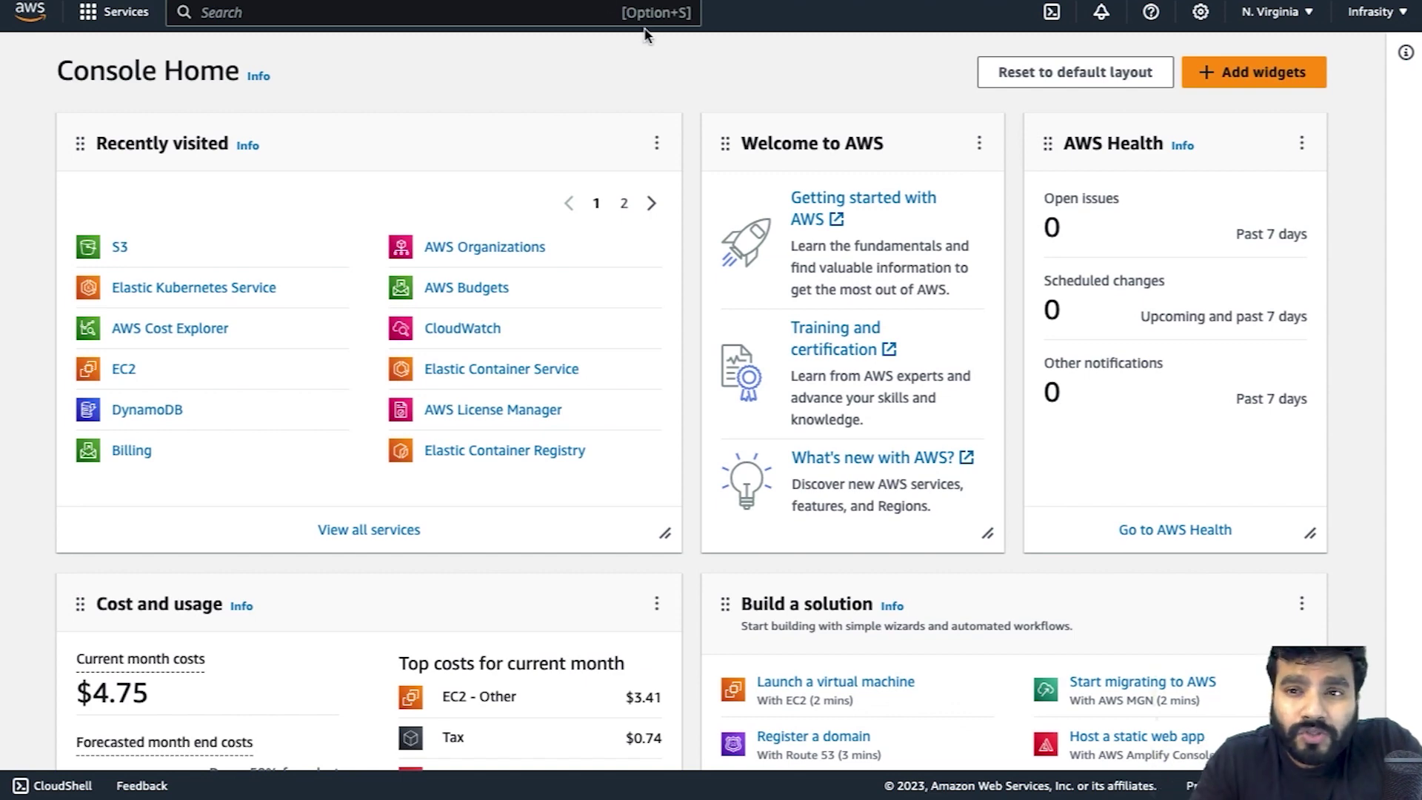
click(1374, 12)
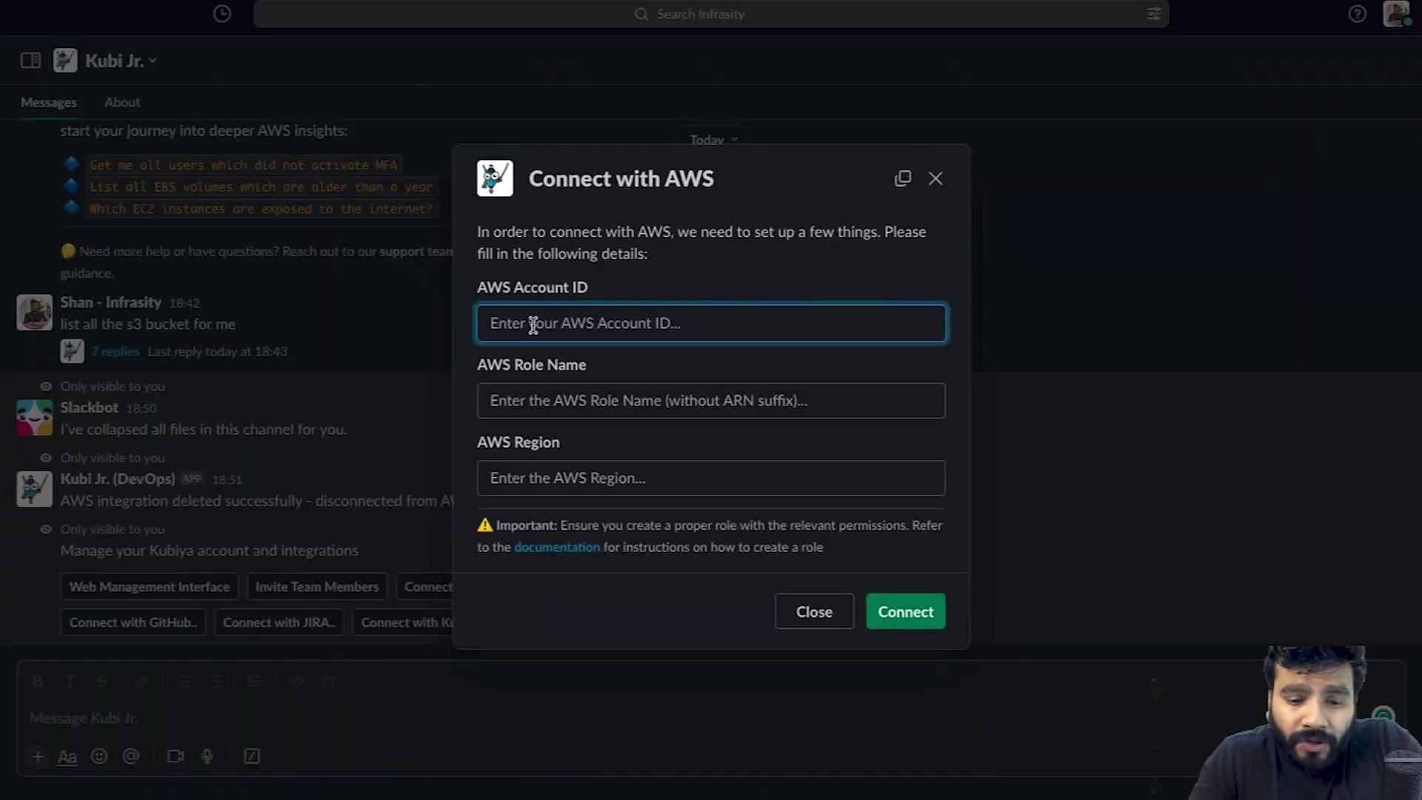
key(super+v)
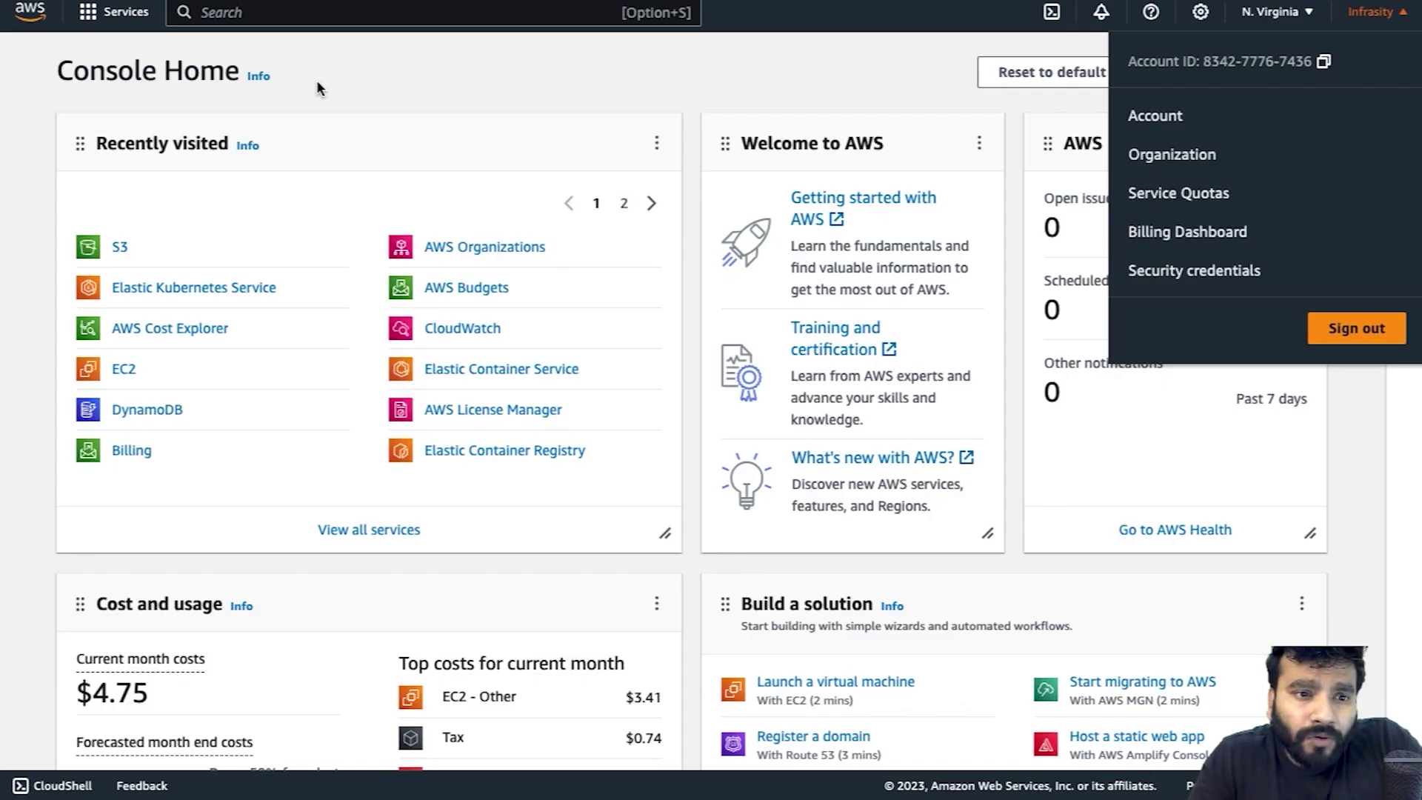
- In the AWS console, search for "iam", open the IAM service and go to its list of roles
click(308, 24)
text(iam)
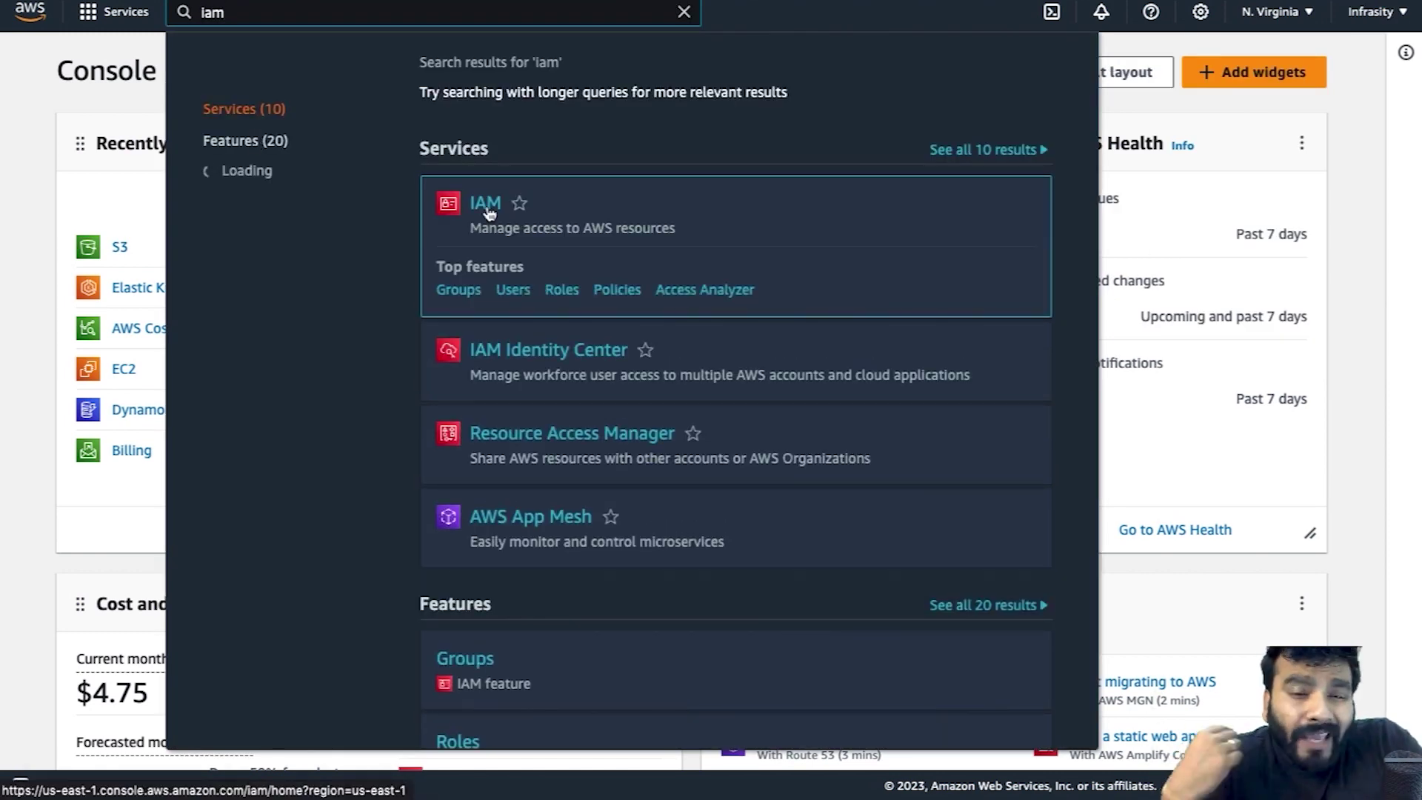
click(489, 212)
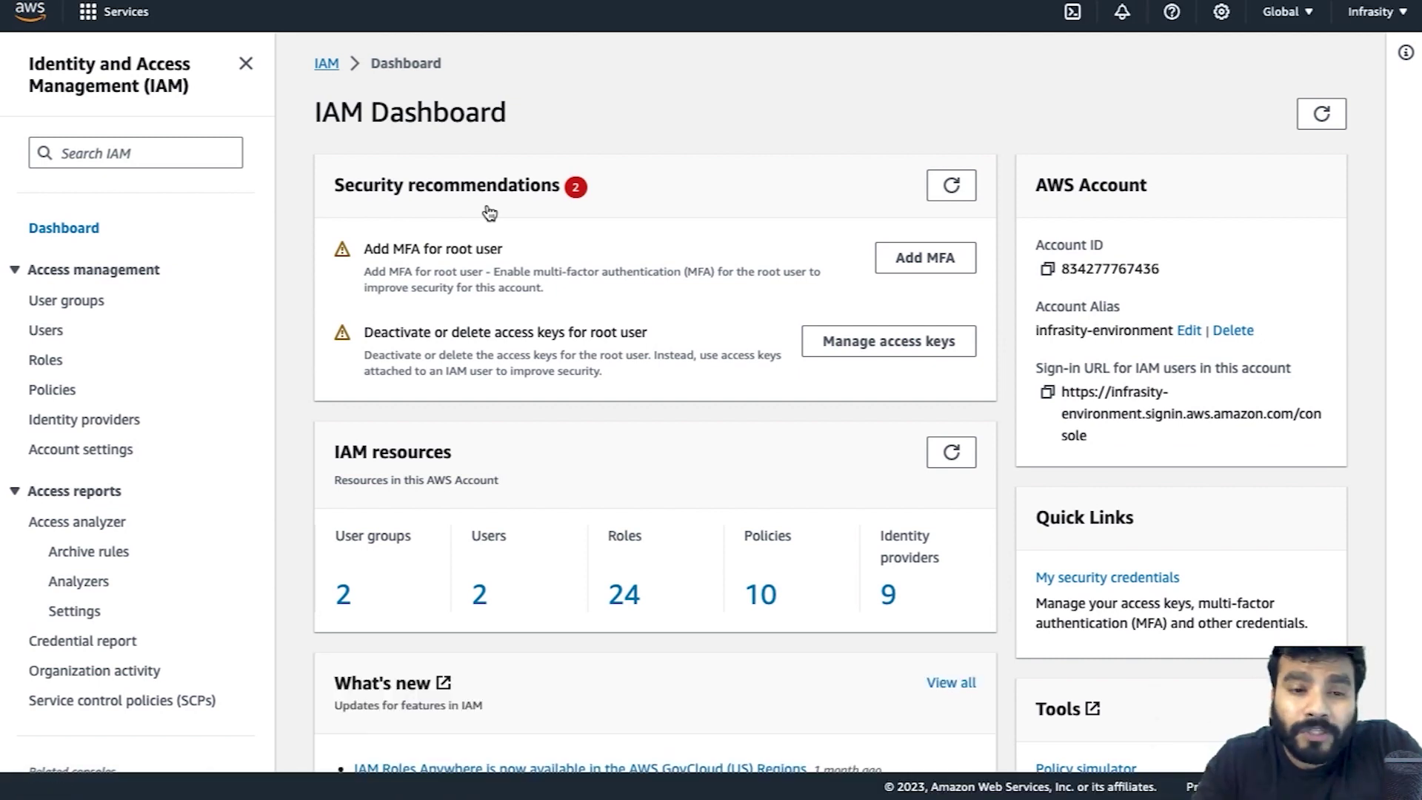
click(45, 360)
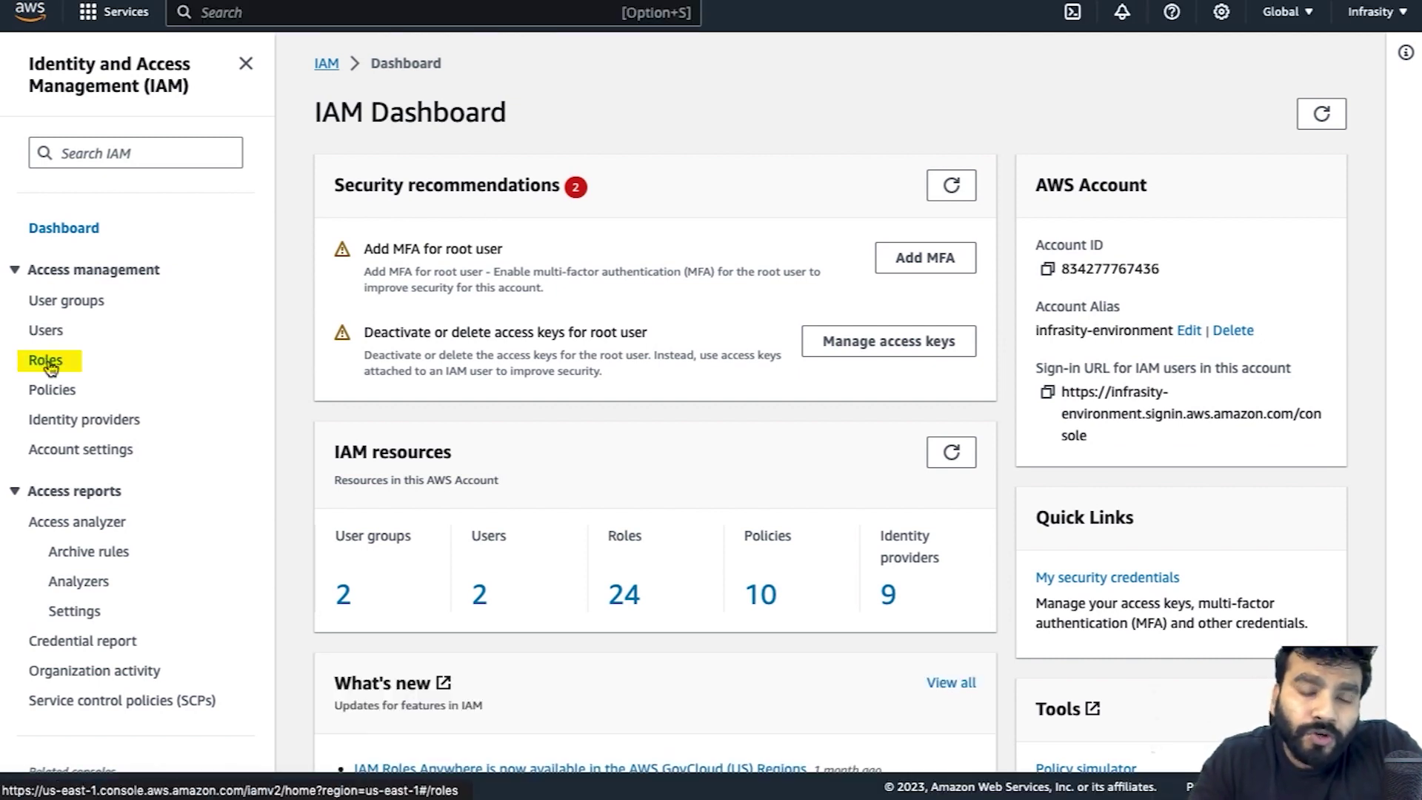
click(46, 360)
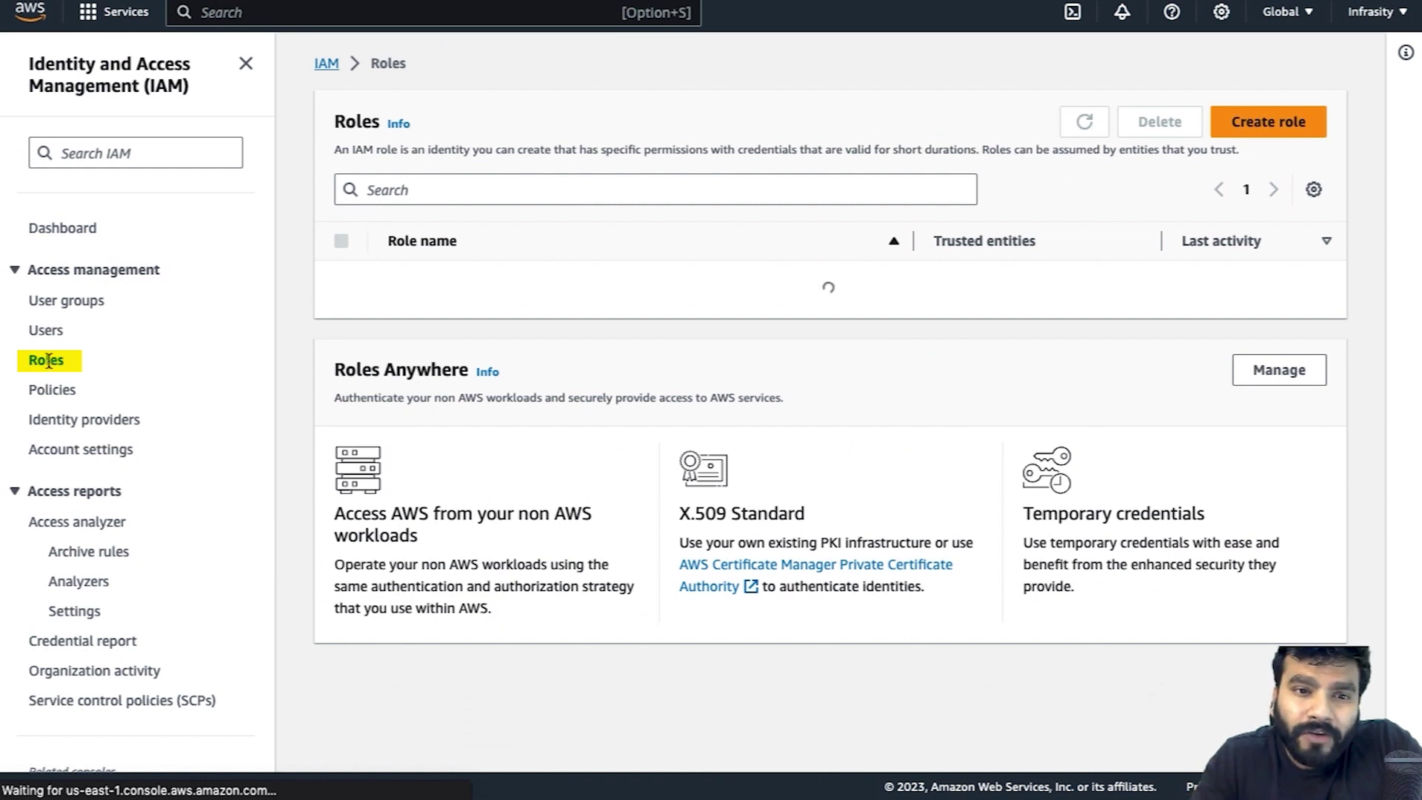
- Search the IAM roles for "kubi" and open the kubiyaChatOps role
click(411, 190)
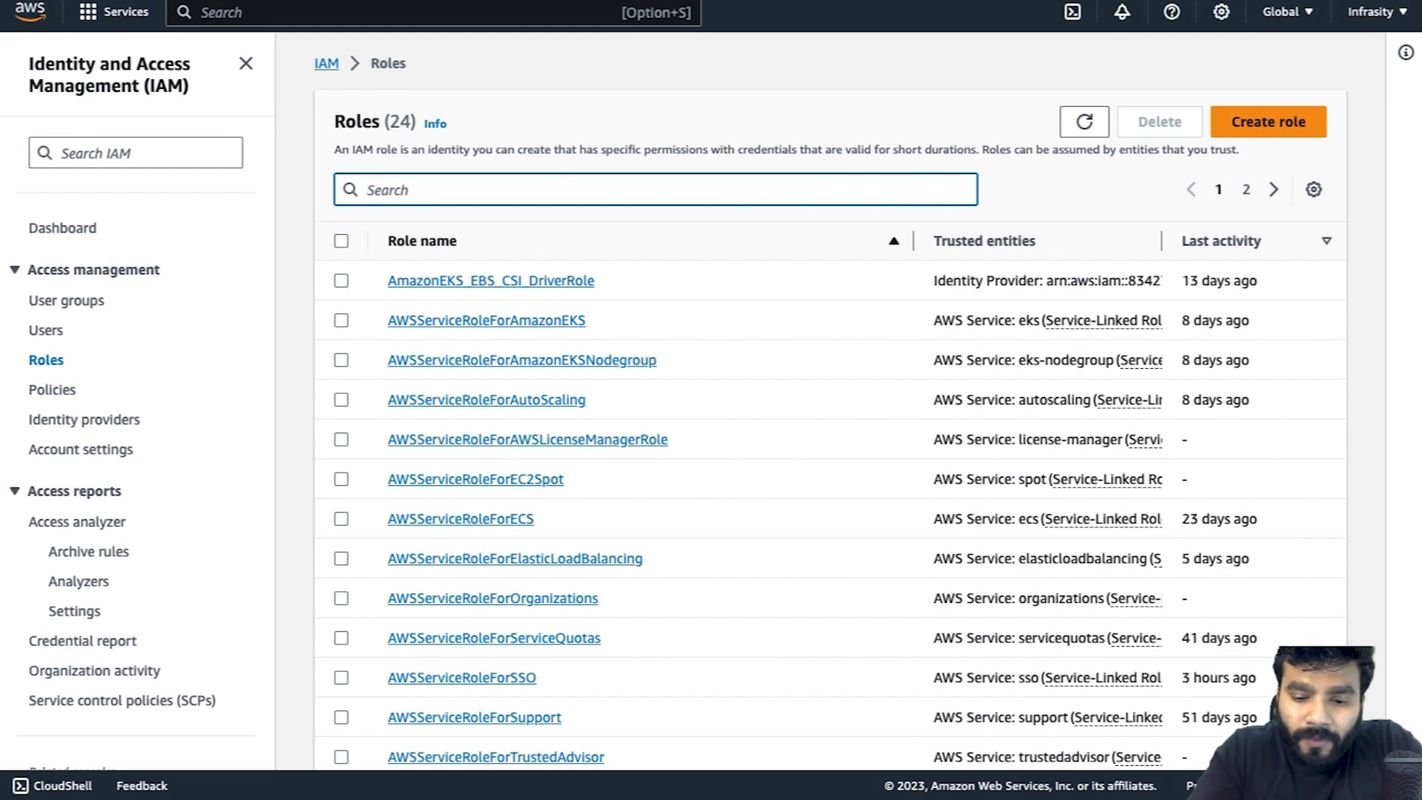
text(kubi)
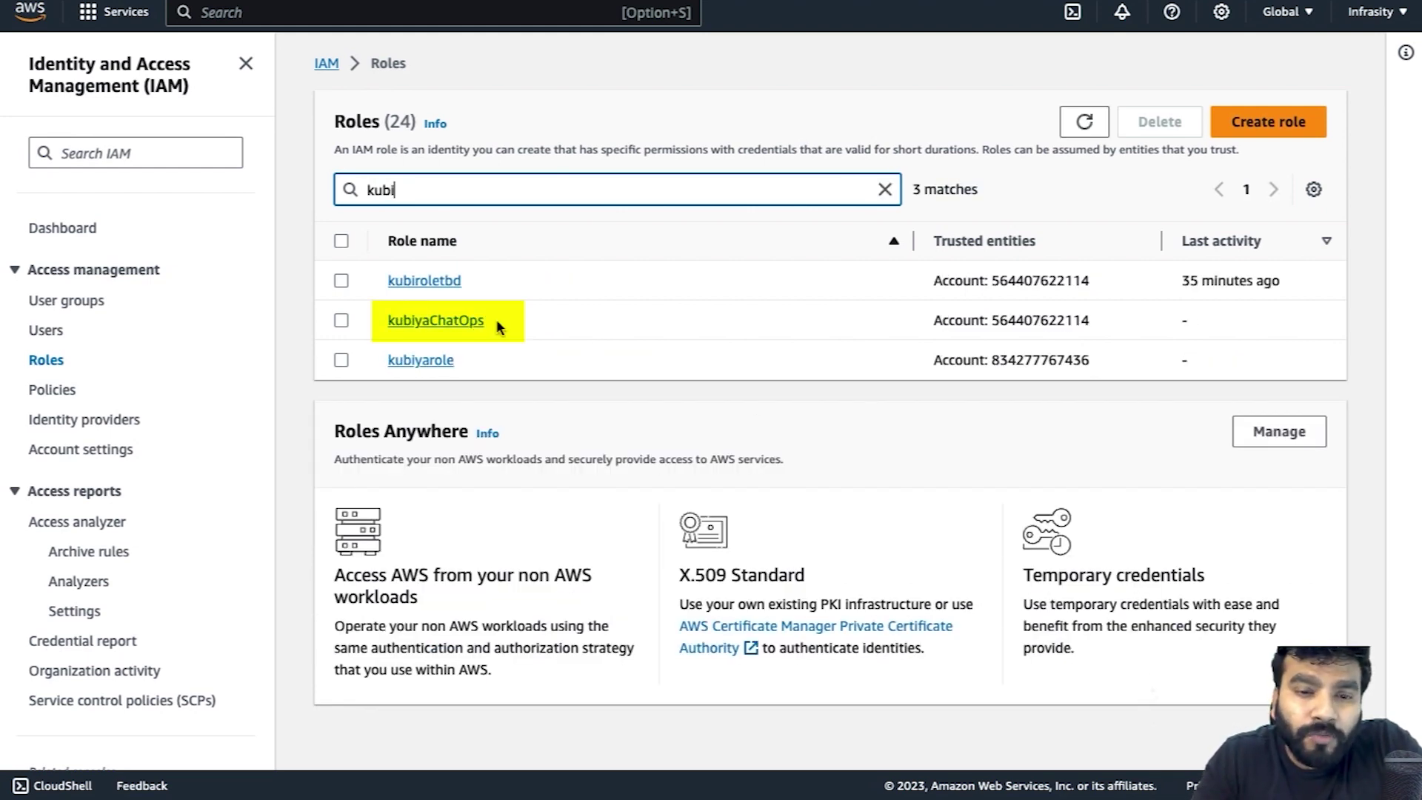
click(456, 323)
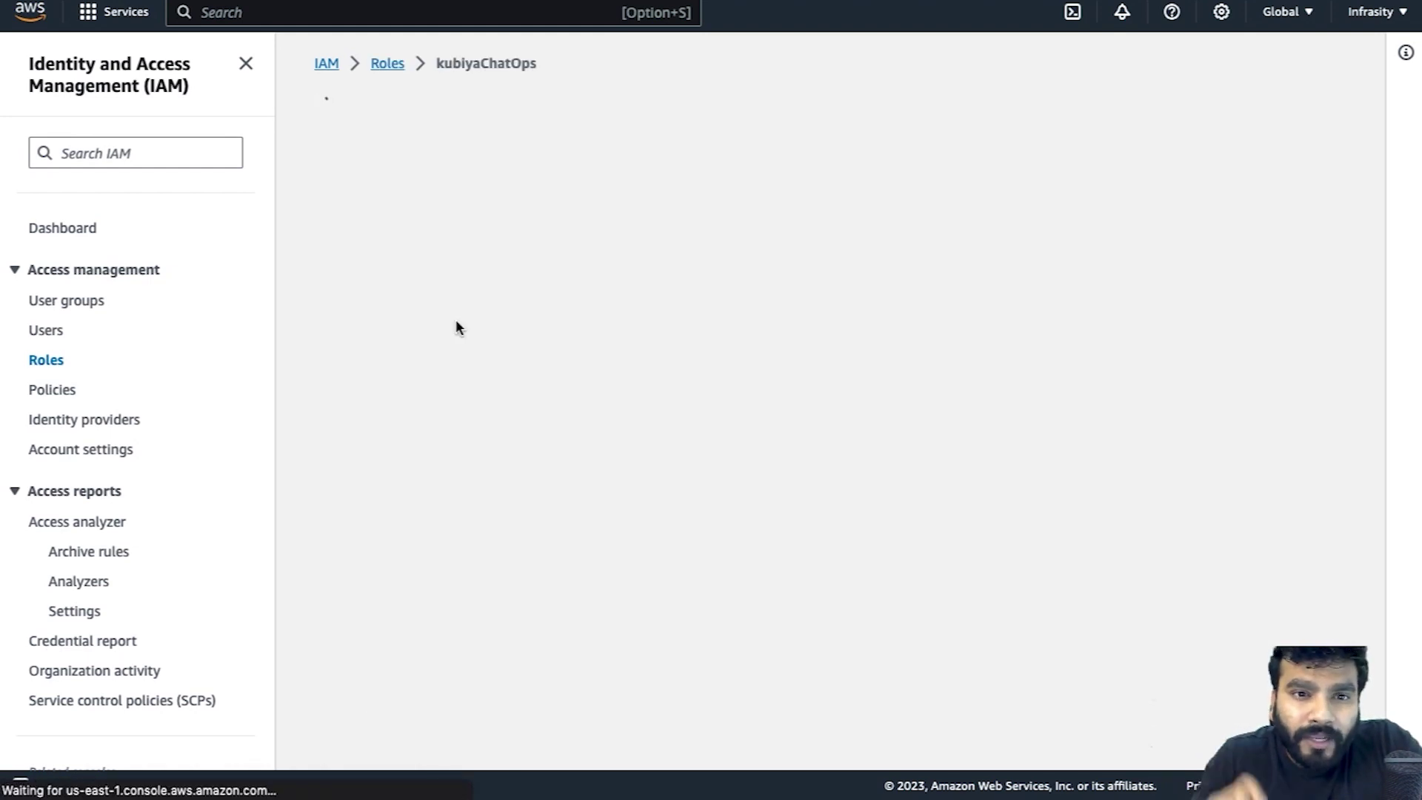
- Review the kubiyaChatOps role's permissions policies and the Kubiya documentation on creating a role on AWS
scroll(457, 319, down, 2)
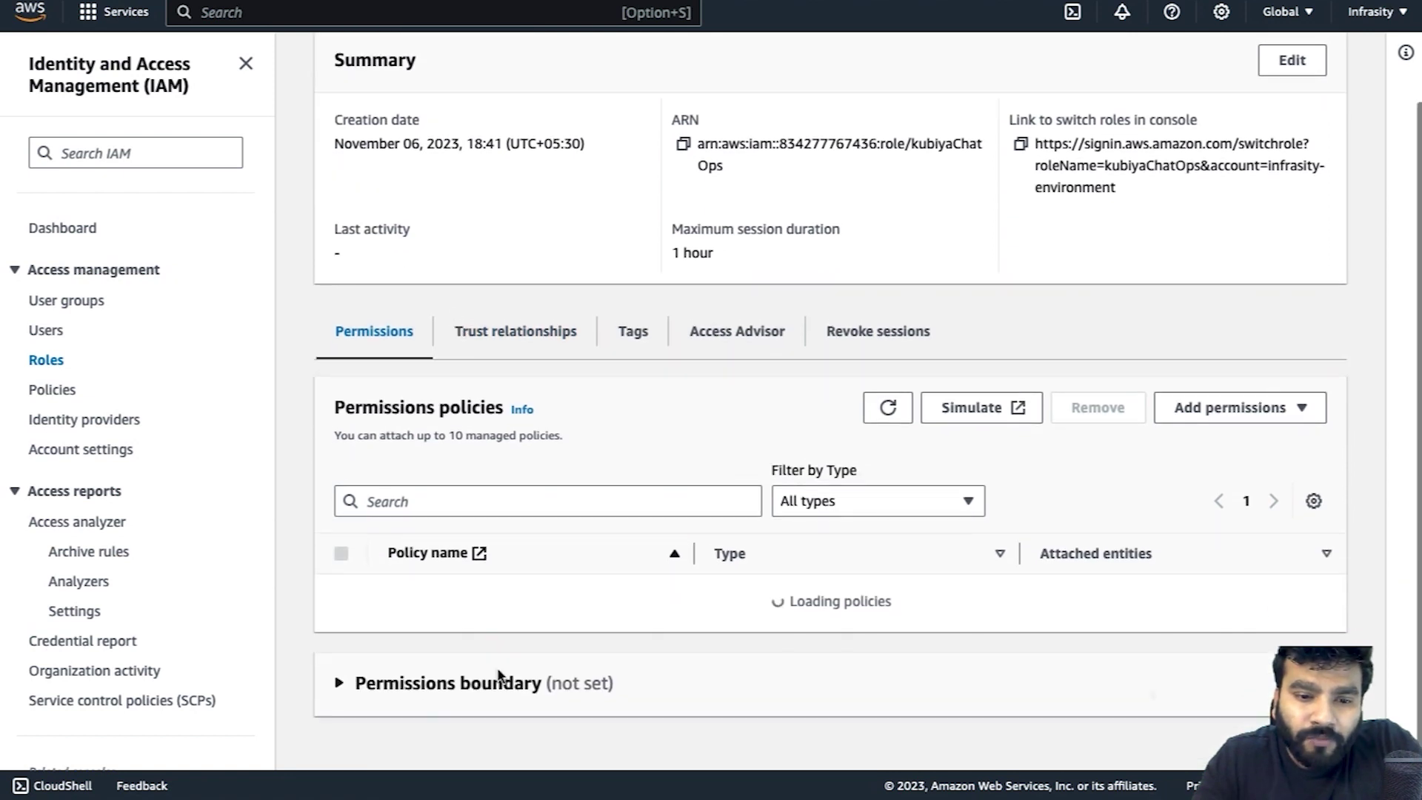
scroll(498, 674, down, 1)
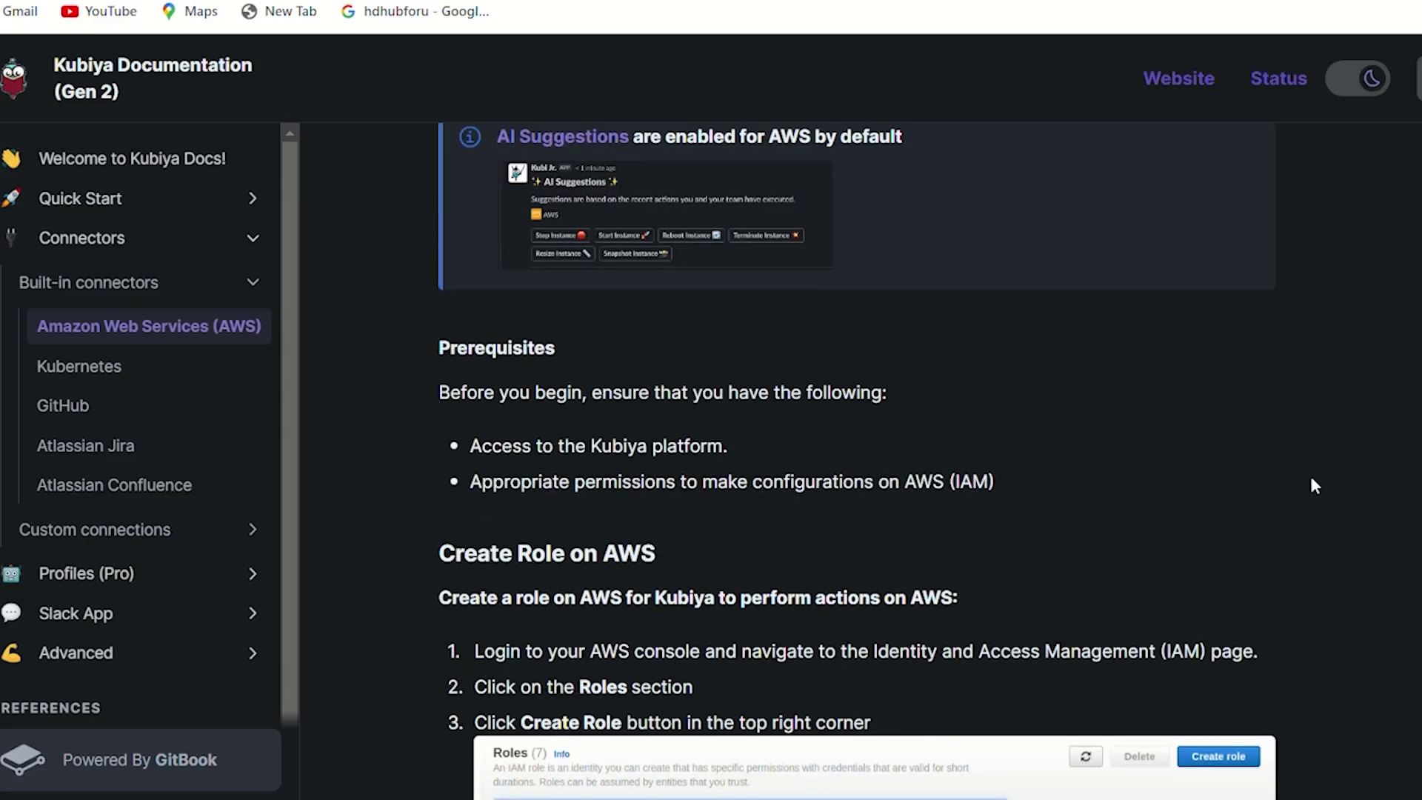
scroll(1313, 481, down, 15)
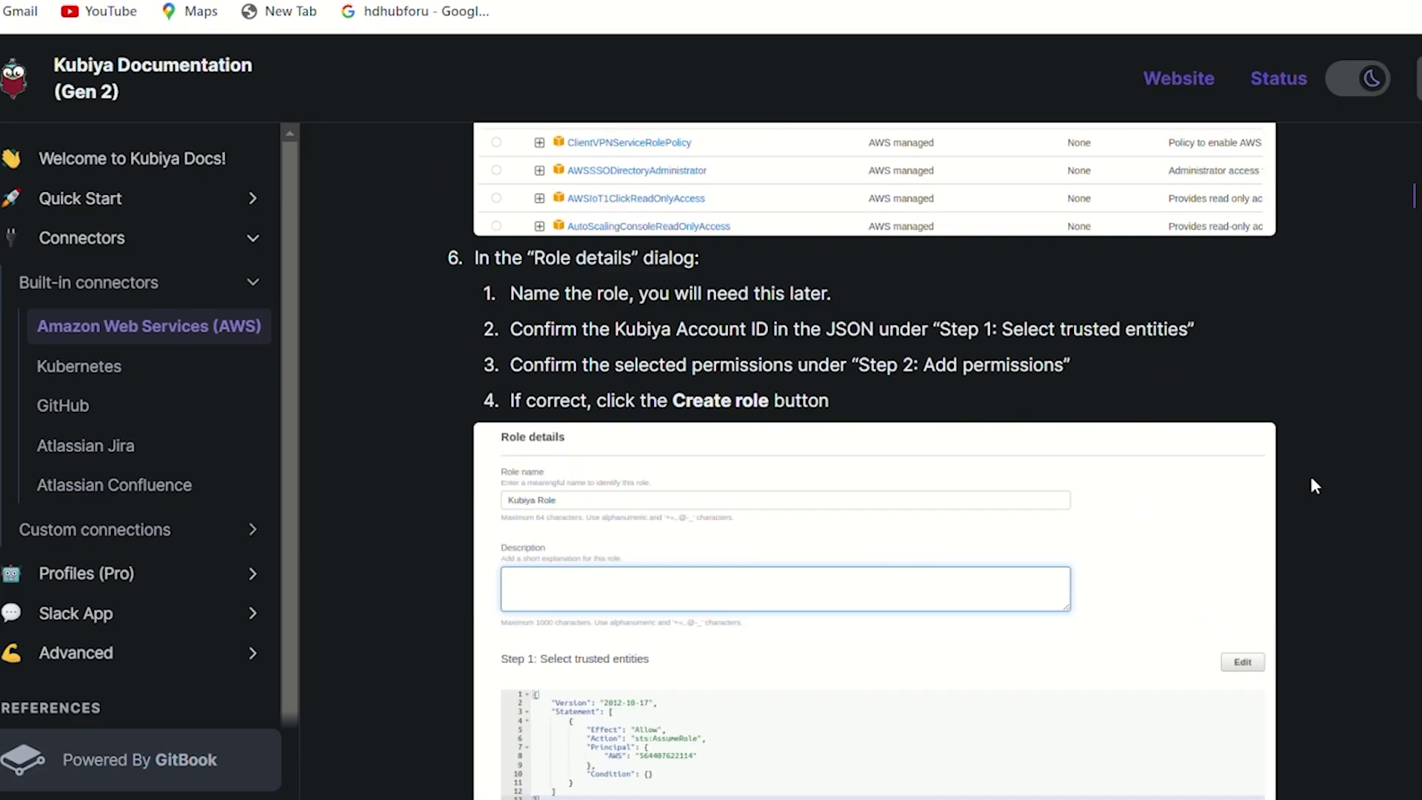
scroll(1312, 485, down, 10)
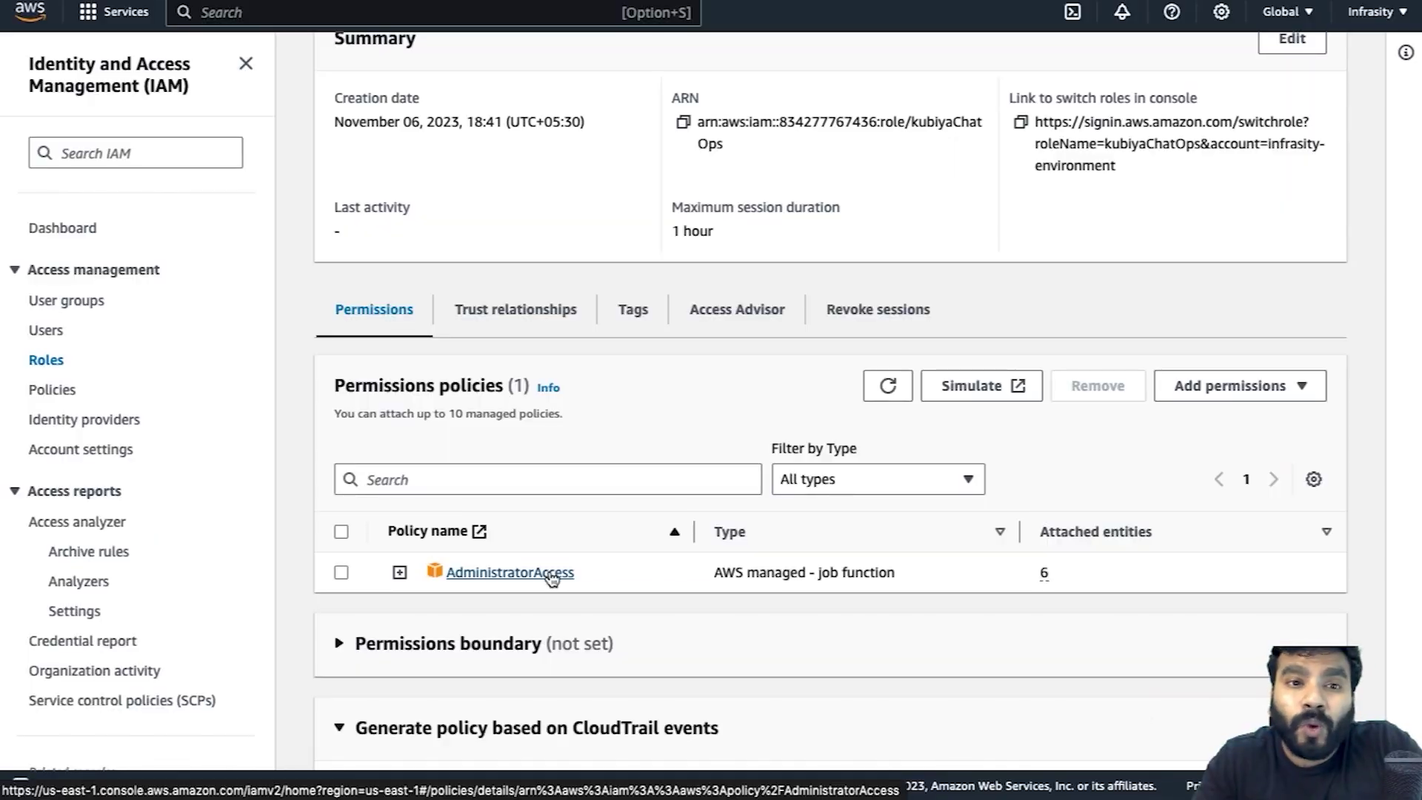
scroll(540, 446, up, 3)
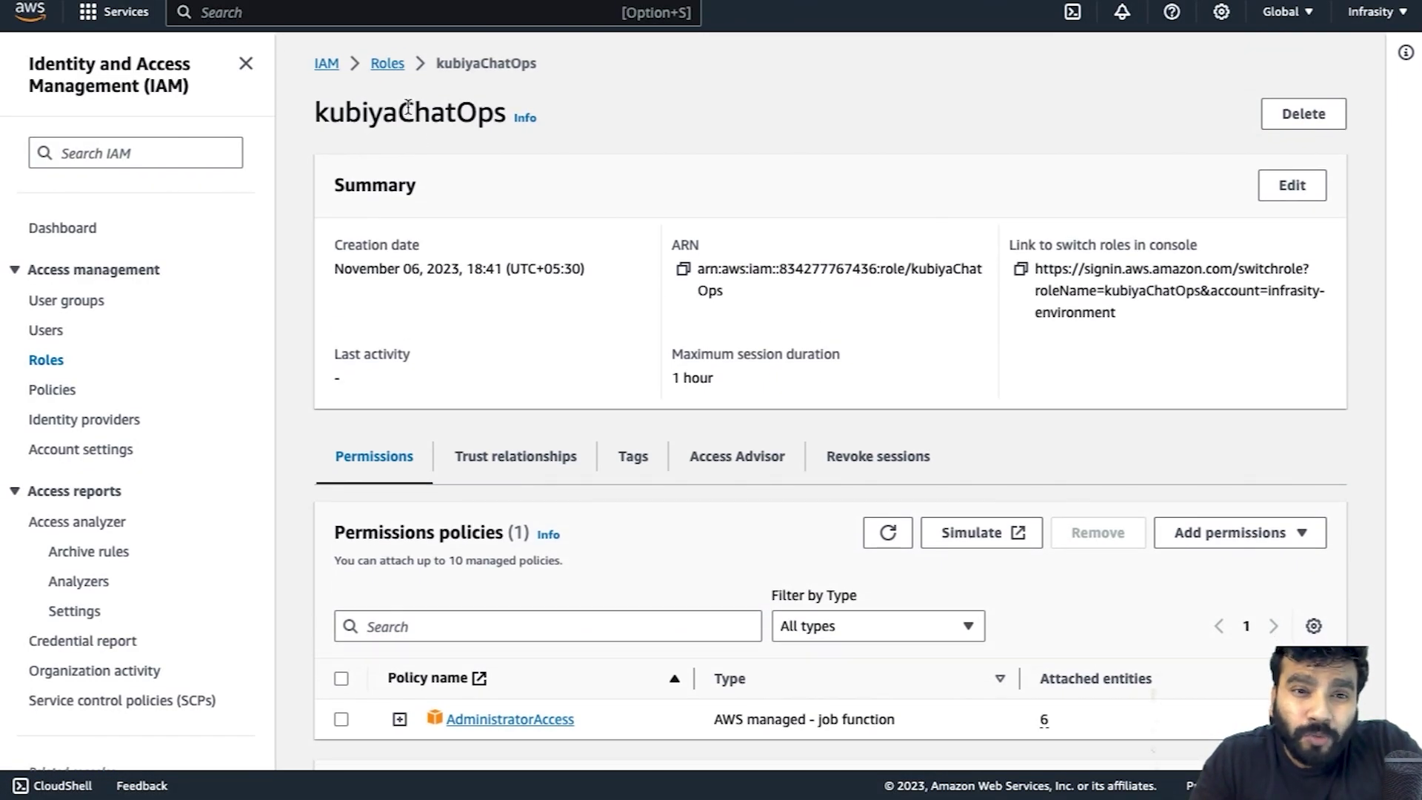
- Copy the role name kubiyaChatOps from the AWS console into the AWS Role Name field of the Slack connection form
double_click(408, 108)
key(ctrl+c)
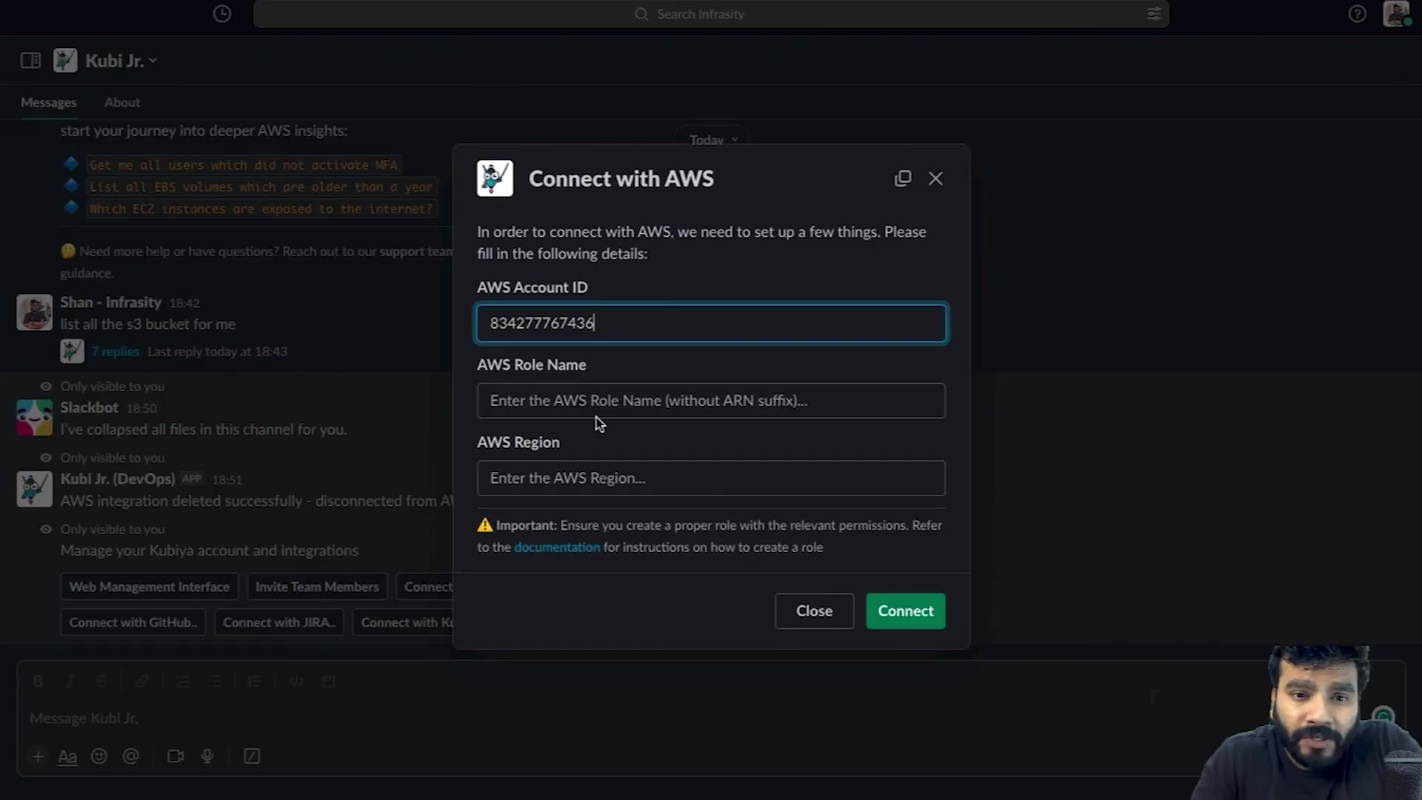
click(597, 400)
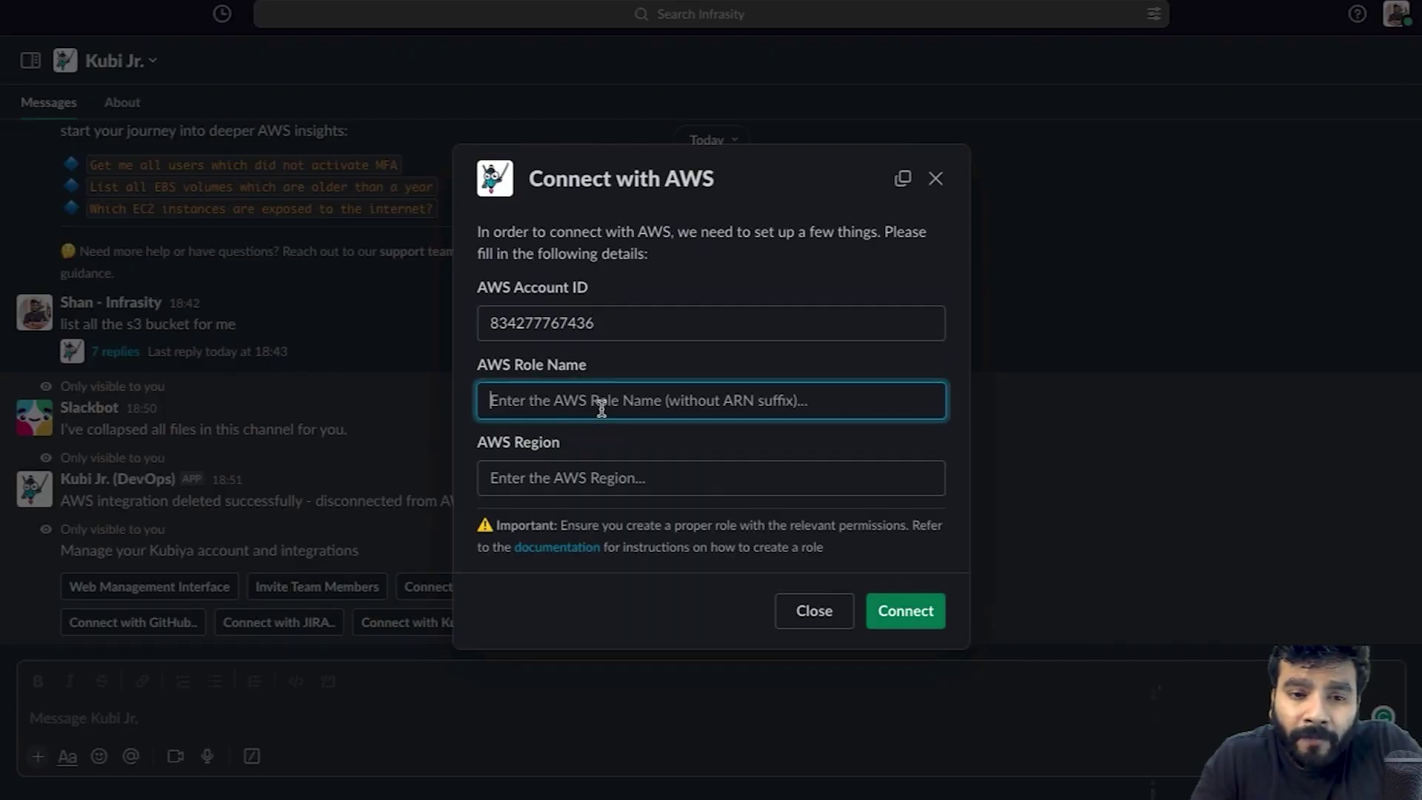
key(ctrl+v)
- Set the AWS Region to us-east-1, connect Kubi Jr. to AWS and dismiss the confirmation dialog
click(582, 479)
text(u)
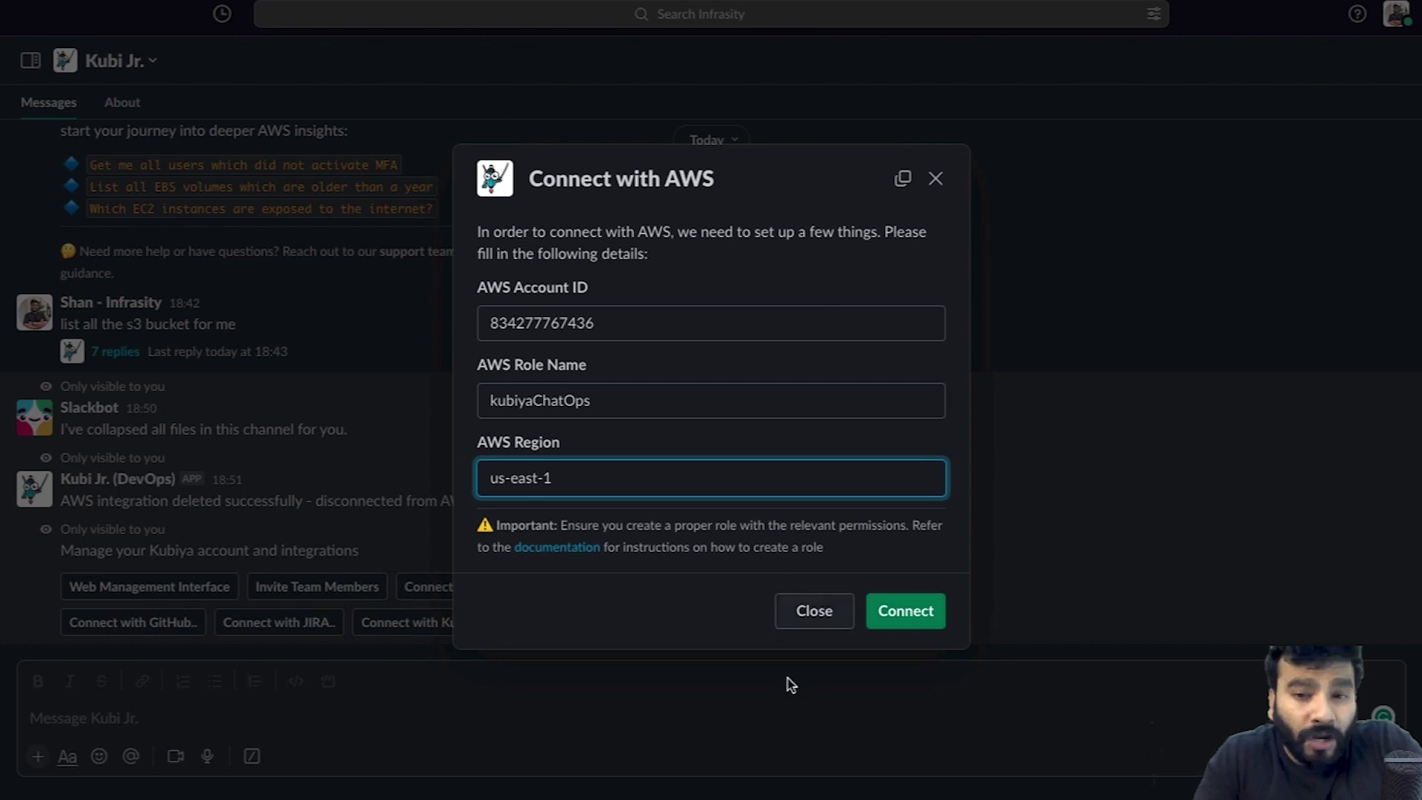
click(907, 615)
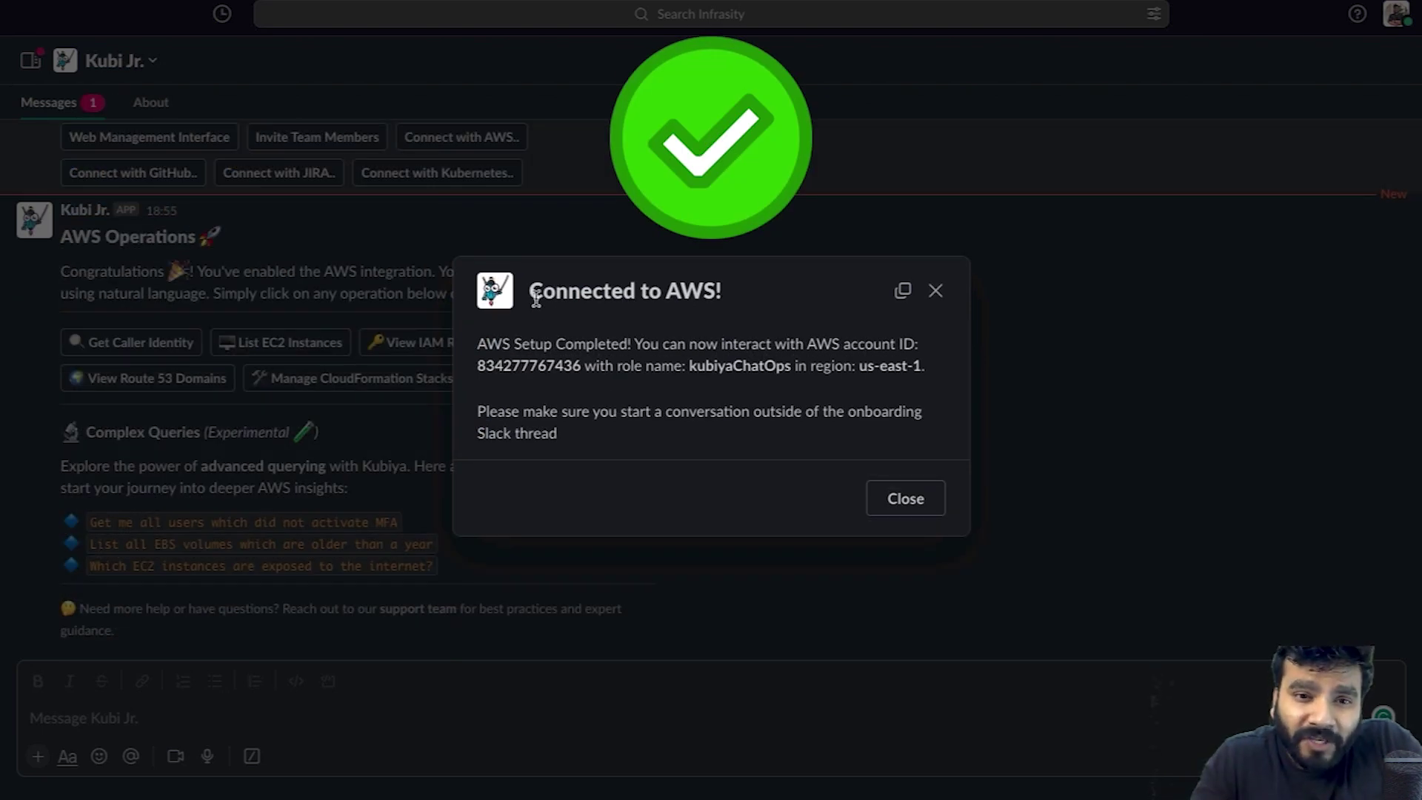
click(910, 501)
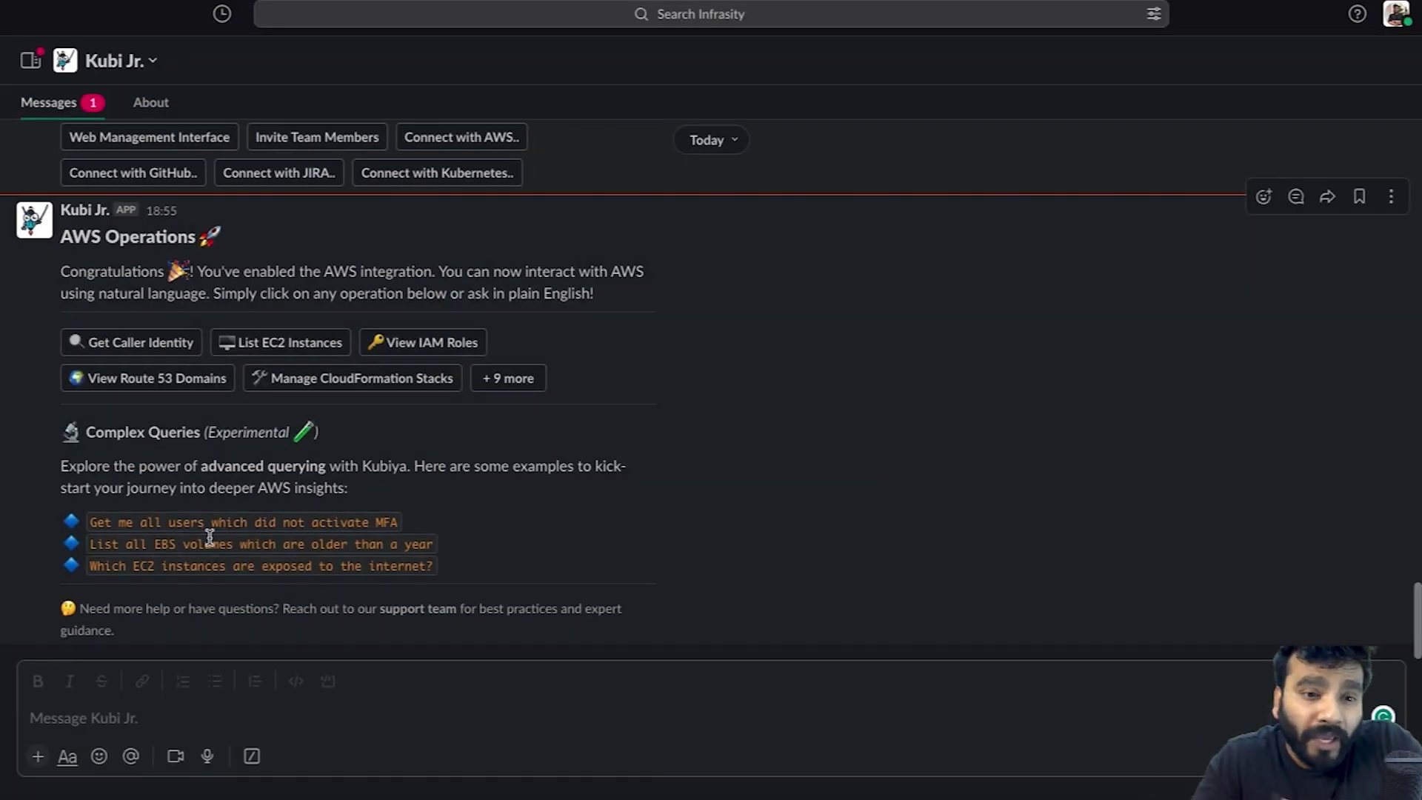
- Send Kubi Jr. the message "list of s3 buckets" and open its reply thread
click(220, 723)
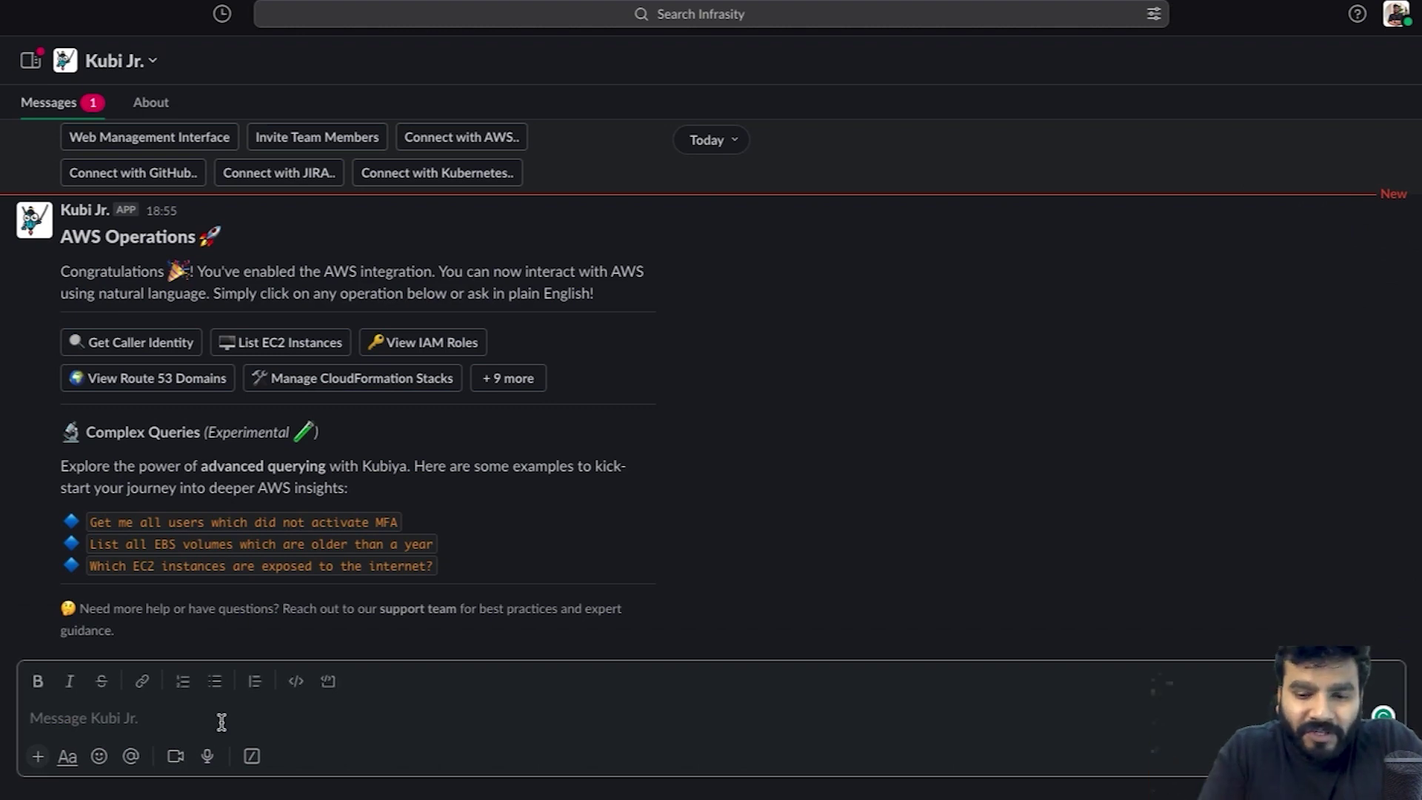
text(list of )
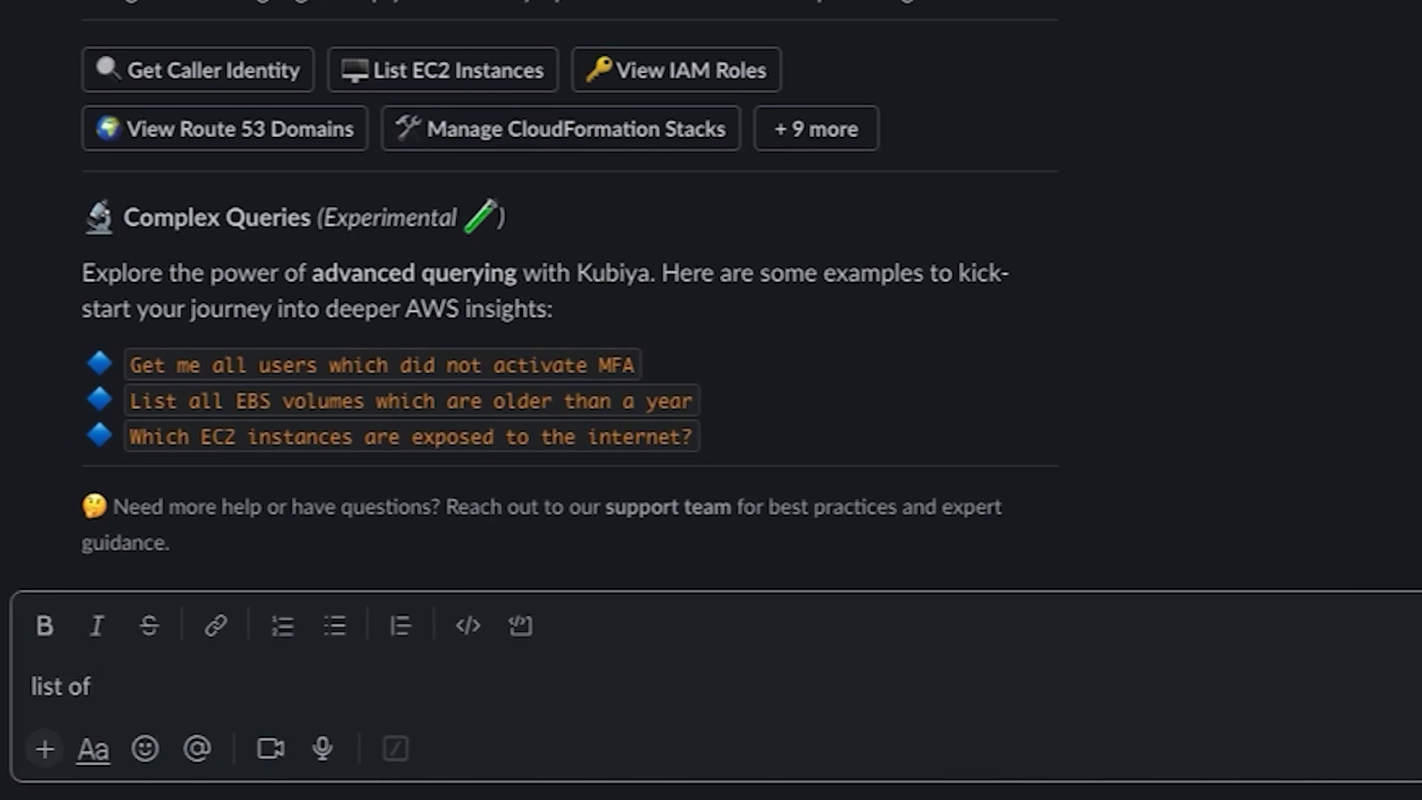
text(s3 buckets)
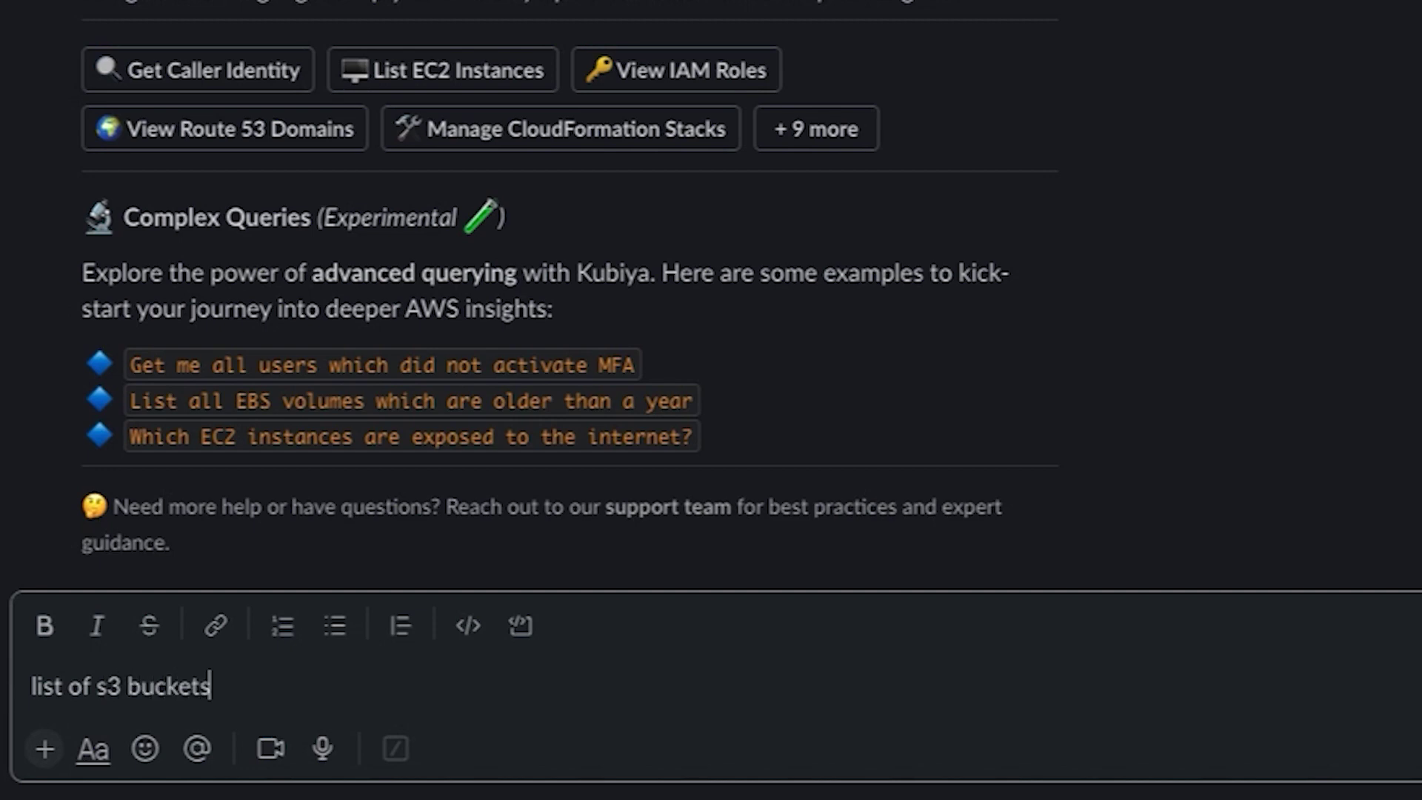
key(Return)
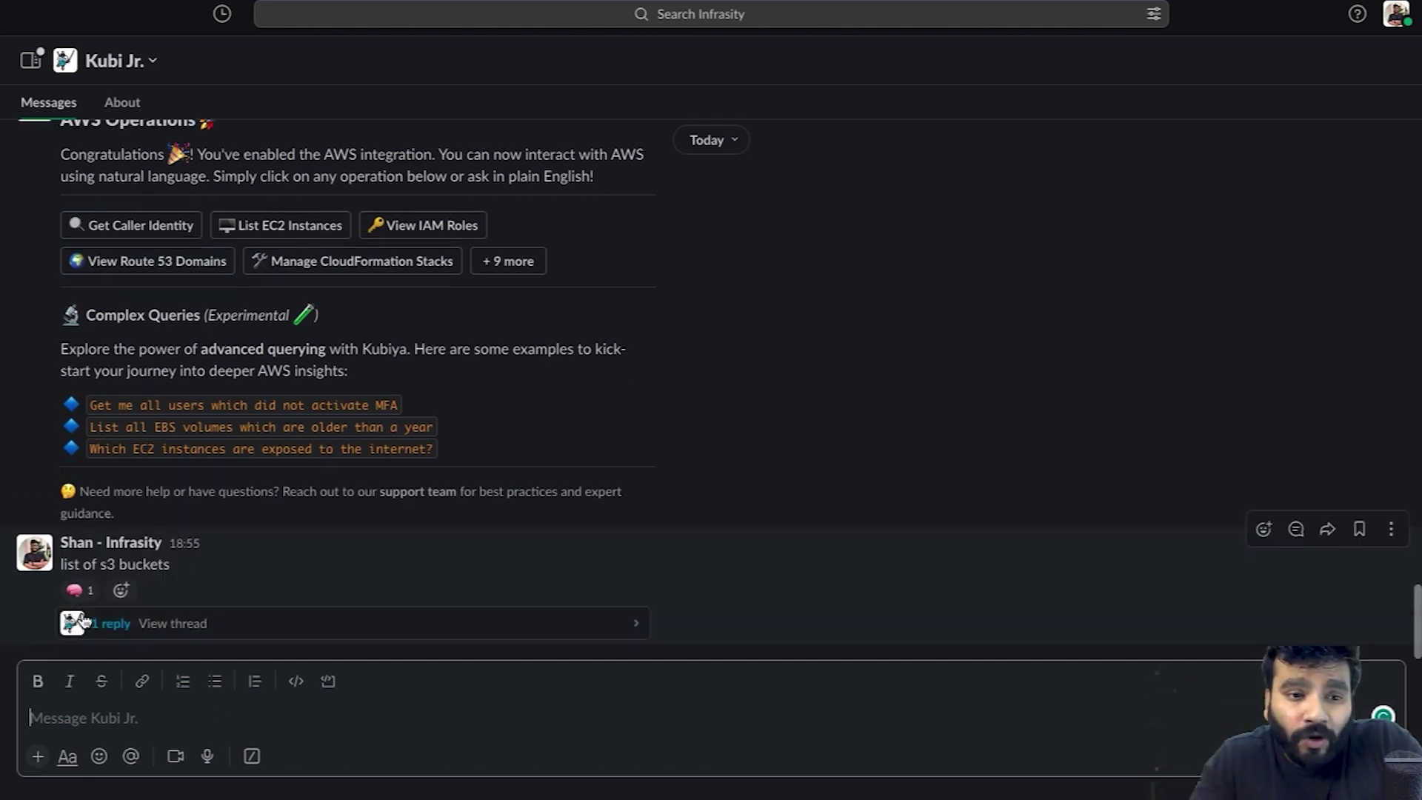
click(111, 623)
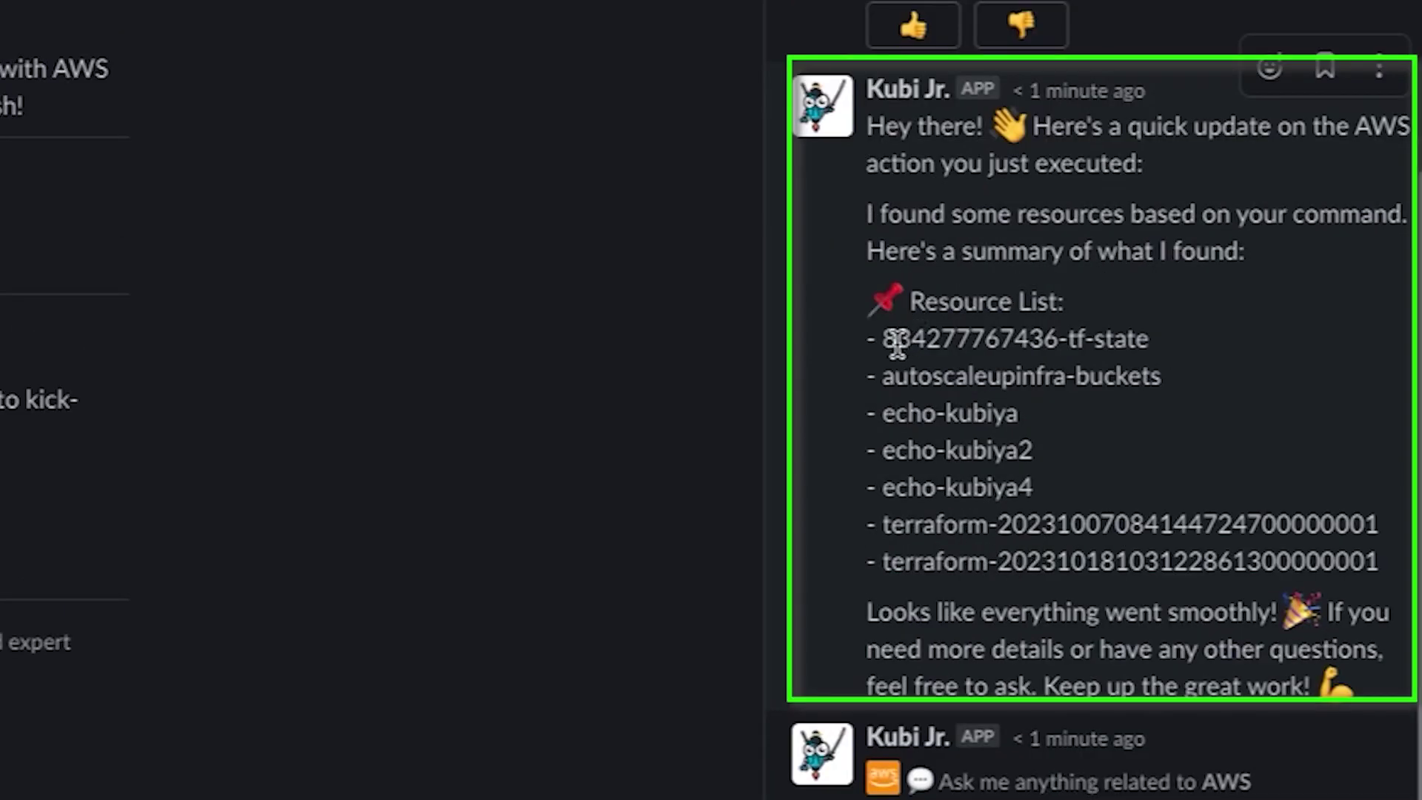
- Highlight the bucket names in the thread's resource list, and go to the AWS console home page
drag(883, 341, 997, 536)
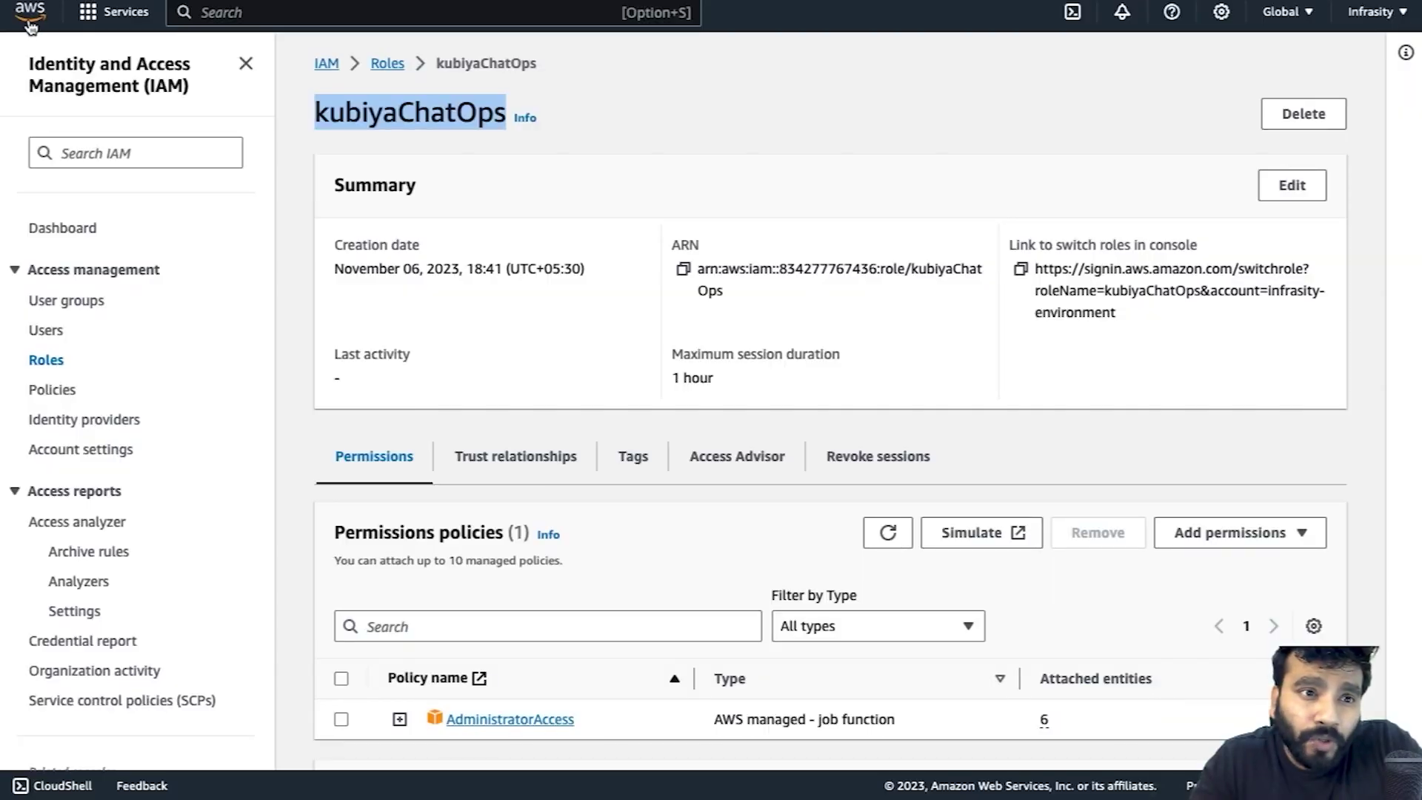
click(30, 25)
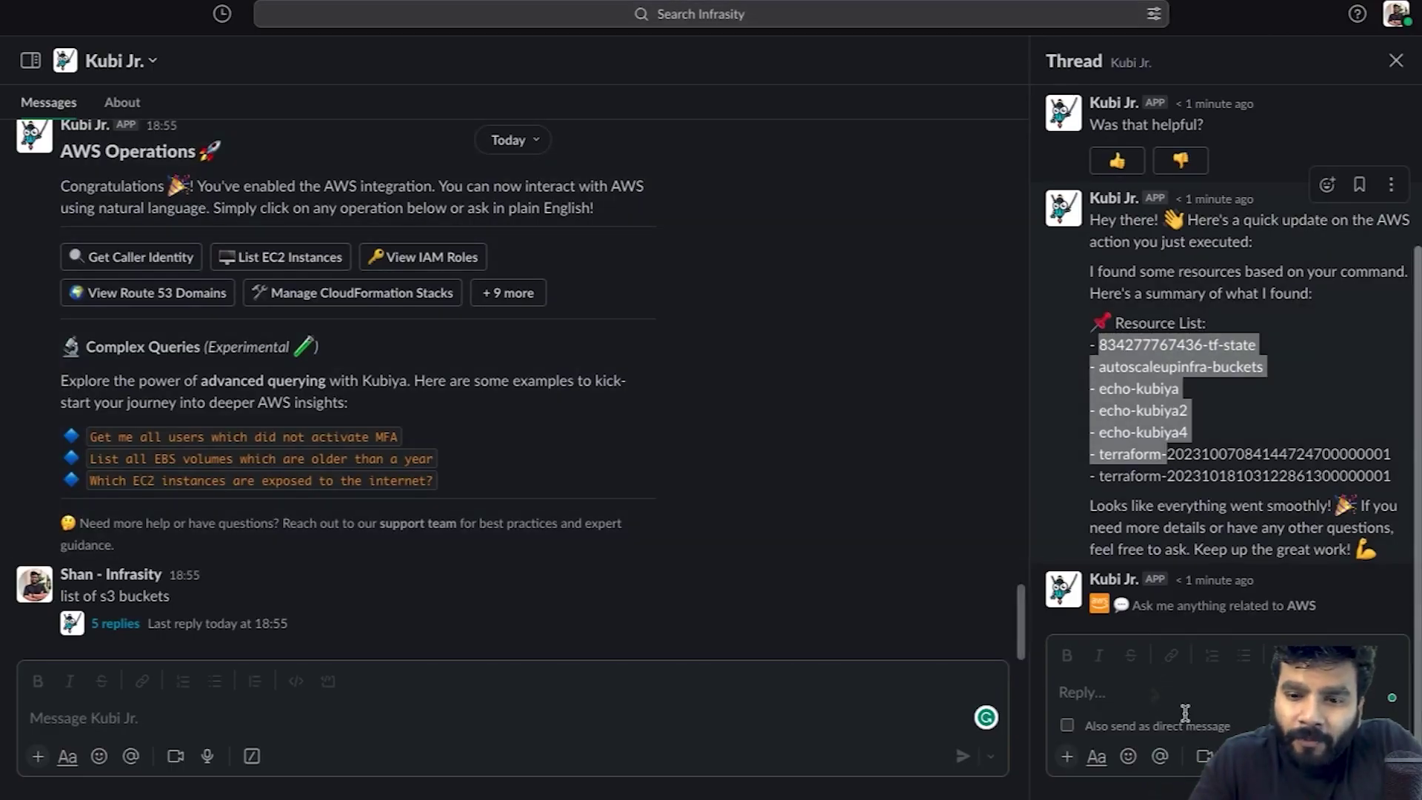
- Reply in the Kubi Jr. thread with the message "list. meall the roles as well"
click(1185, 713)
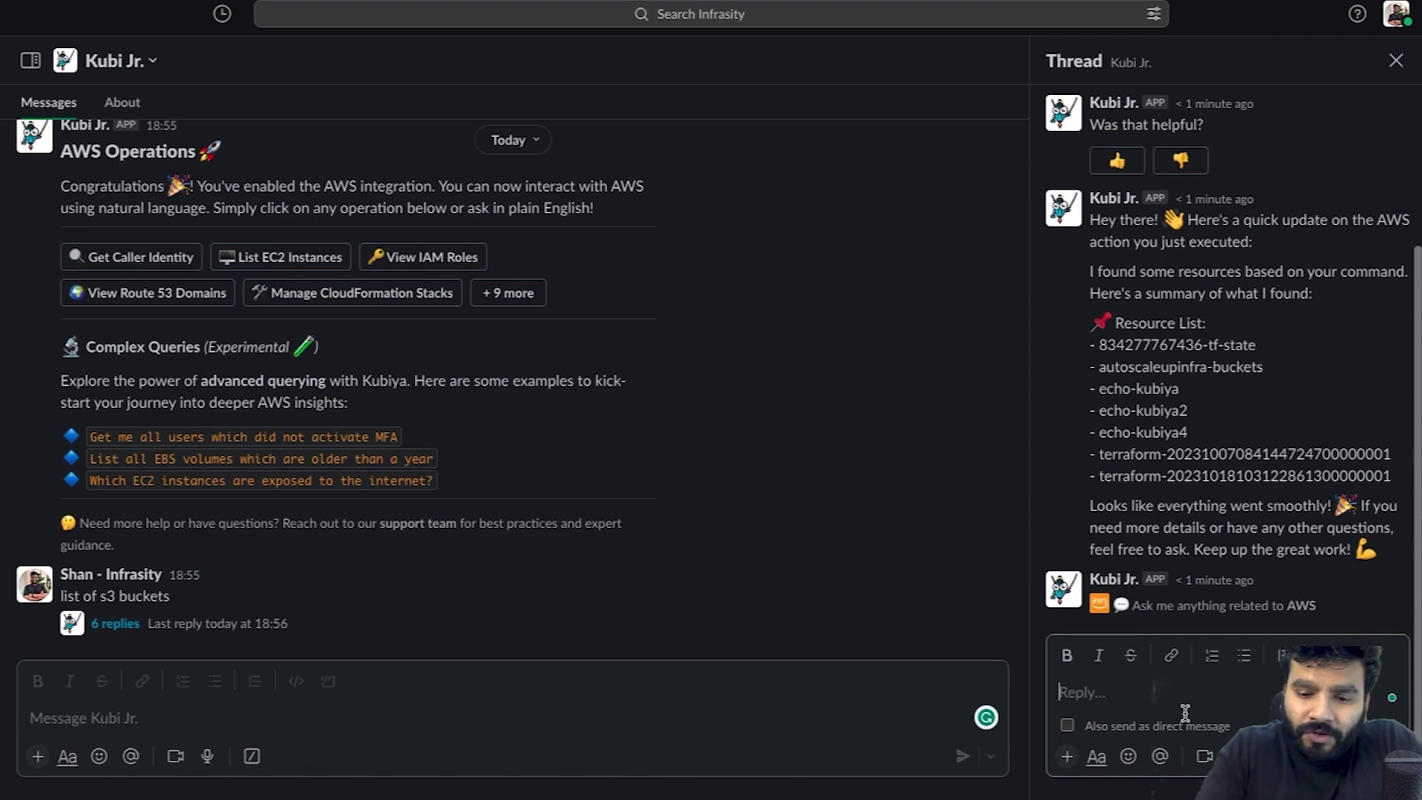
text(list. mea)
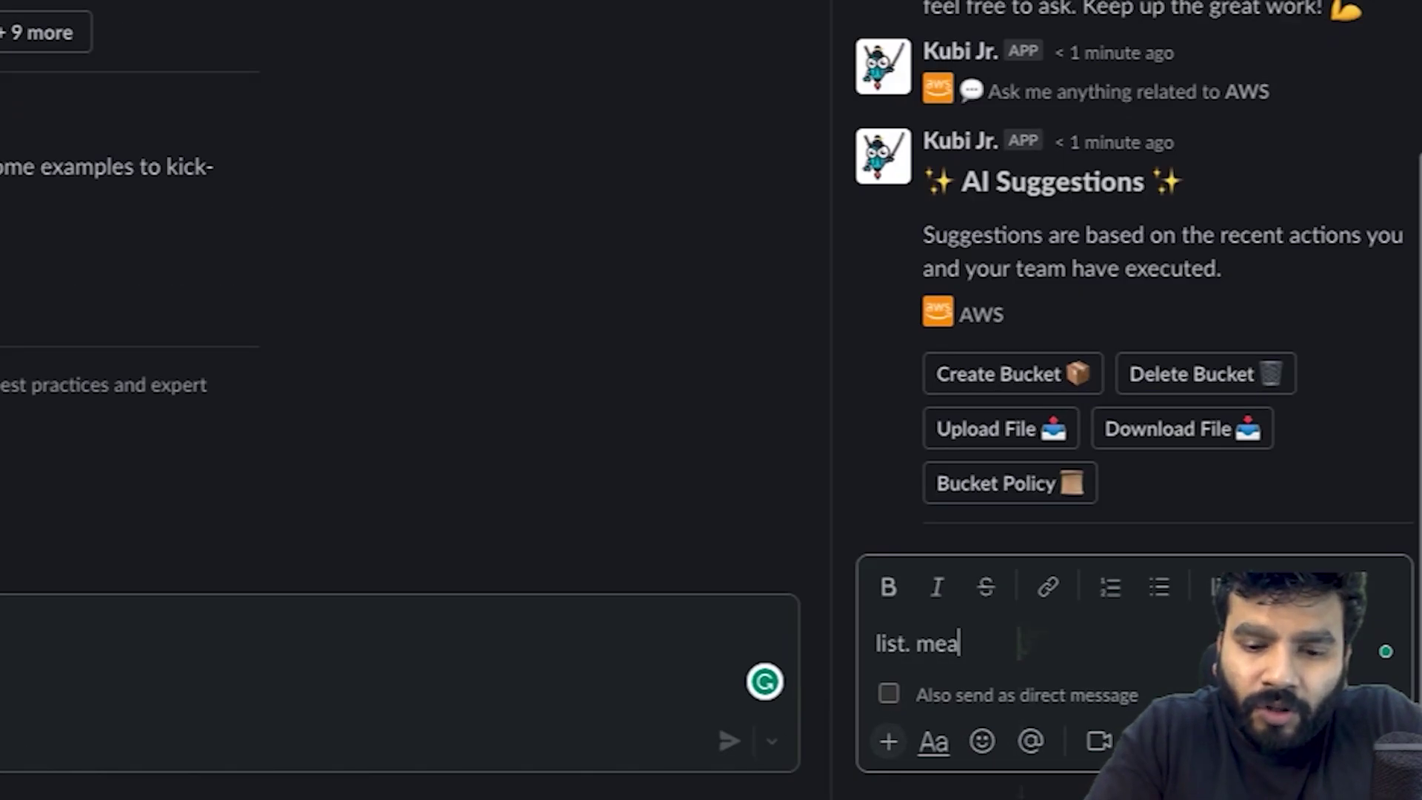
text(ll the roles as well)
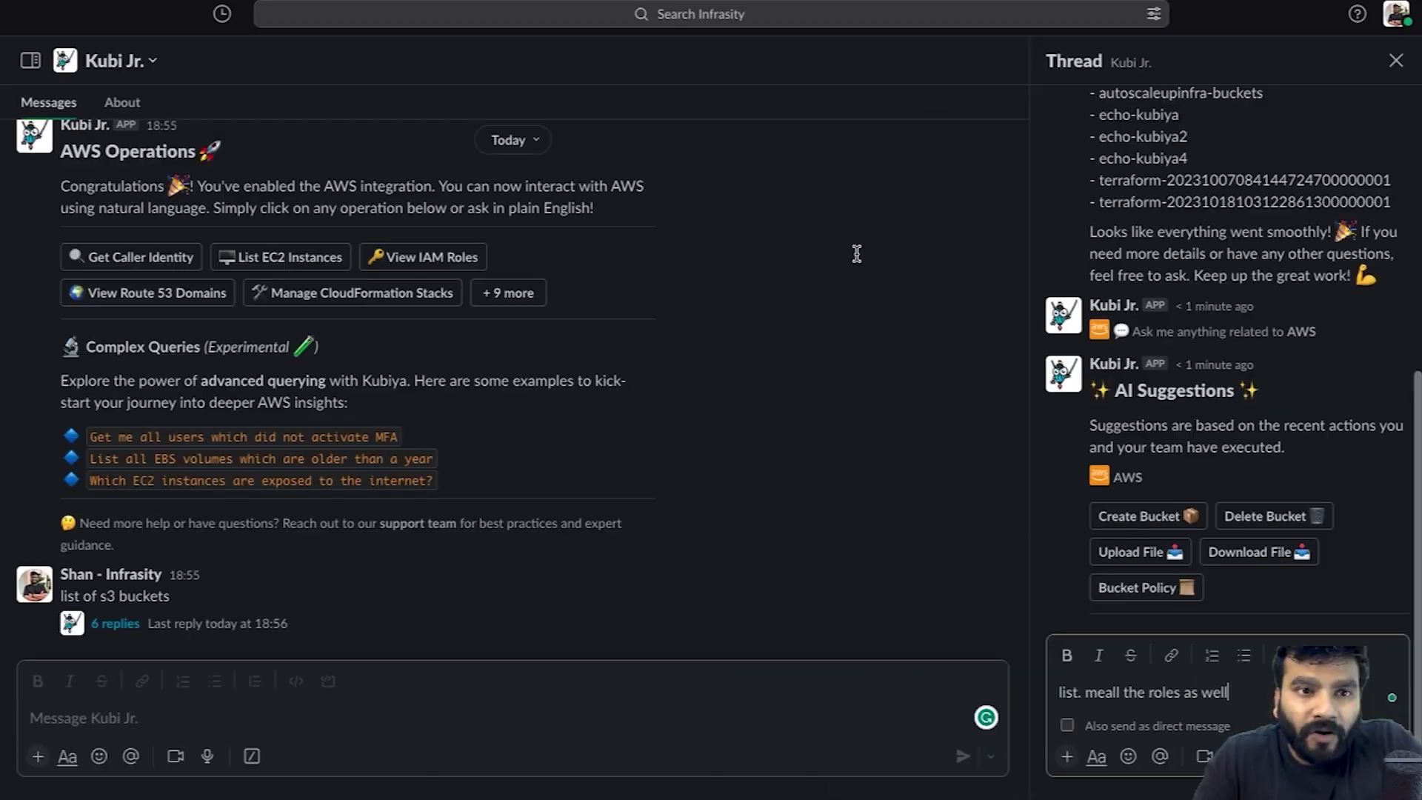
key(Return)
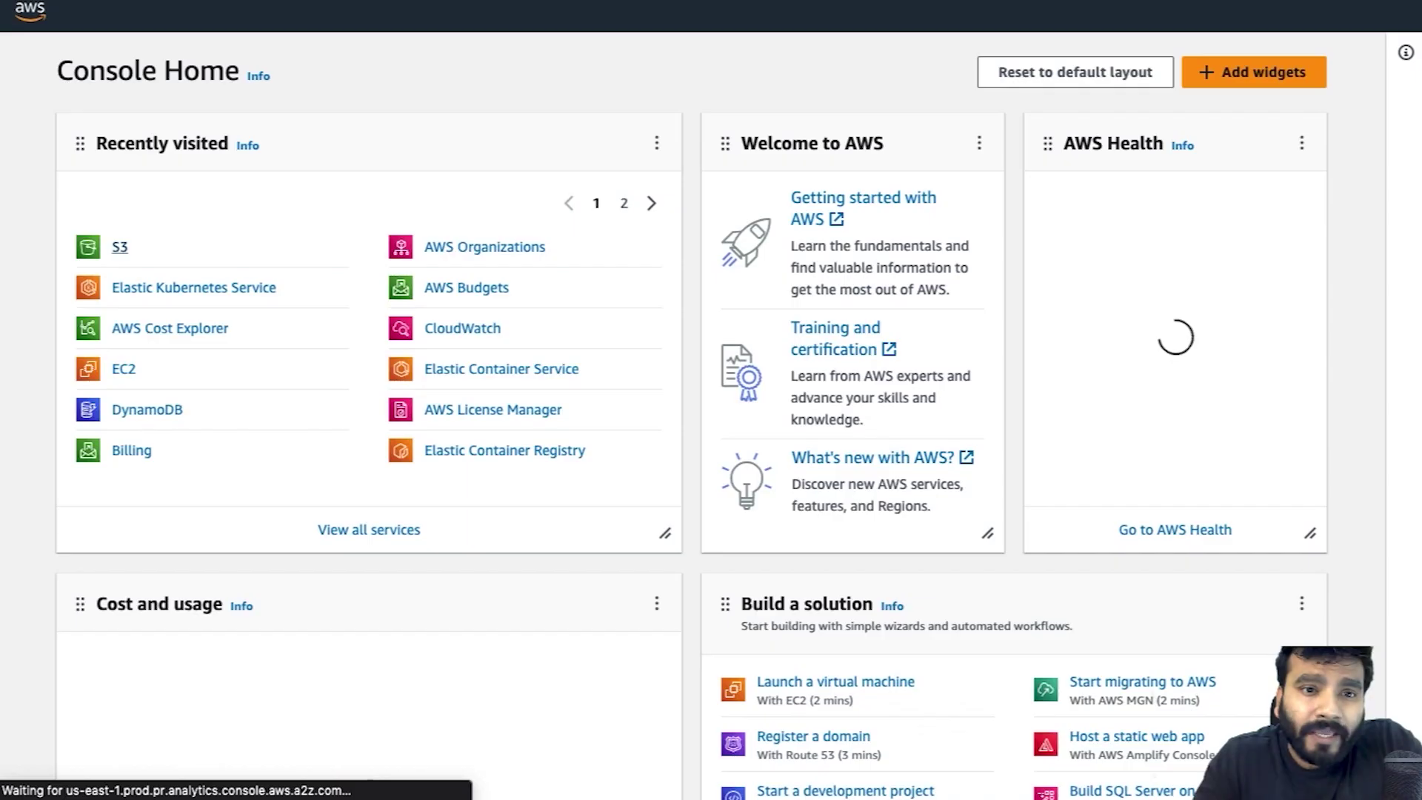
- Open the S3 bucket list in the AWS console to check it against Kubi Jr.'s reply, and return to Slack
click(119, 247)
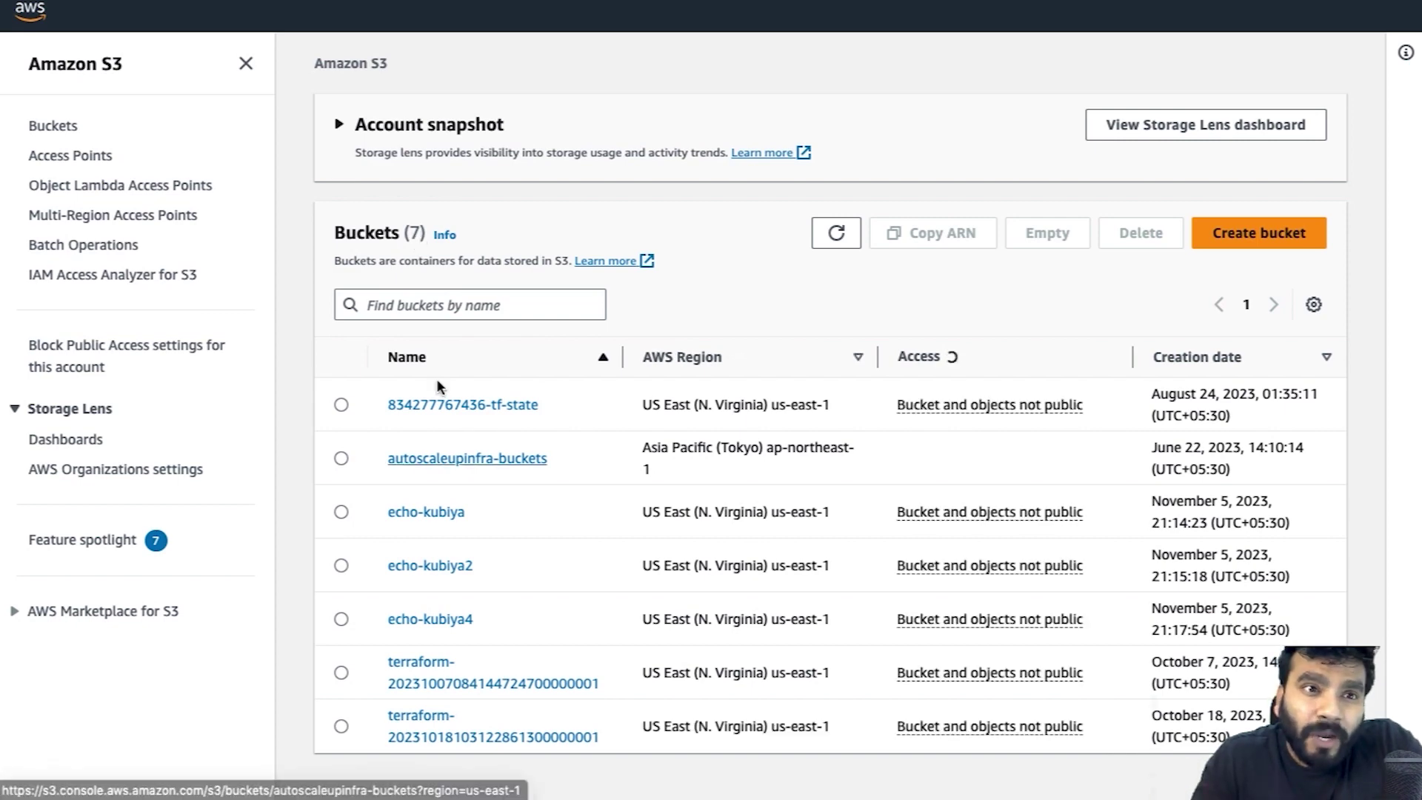
key(alt+Tab)
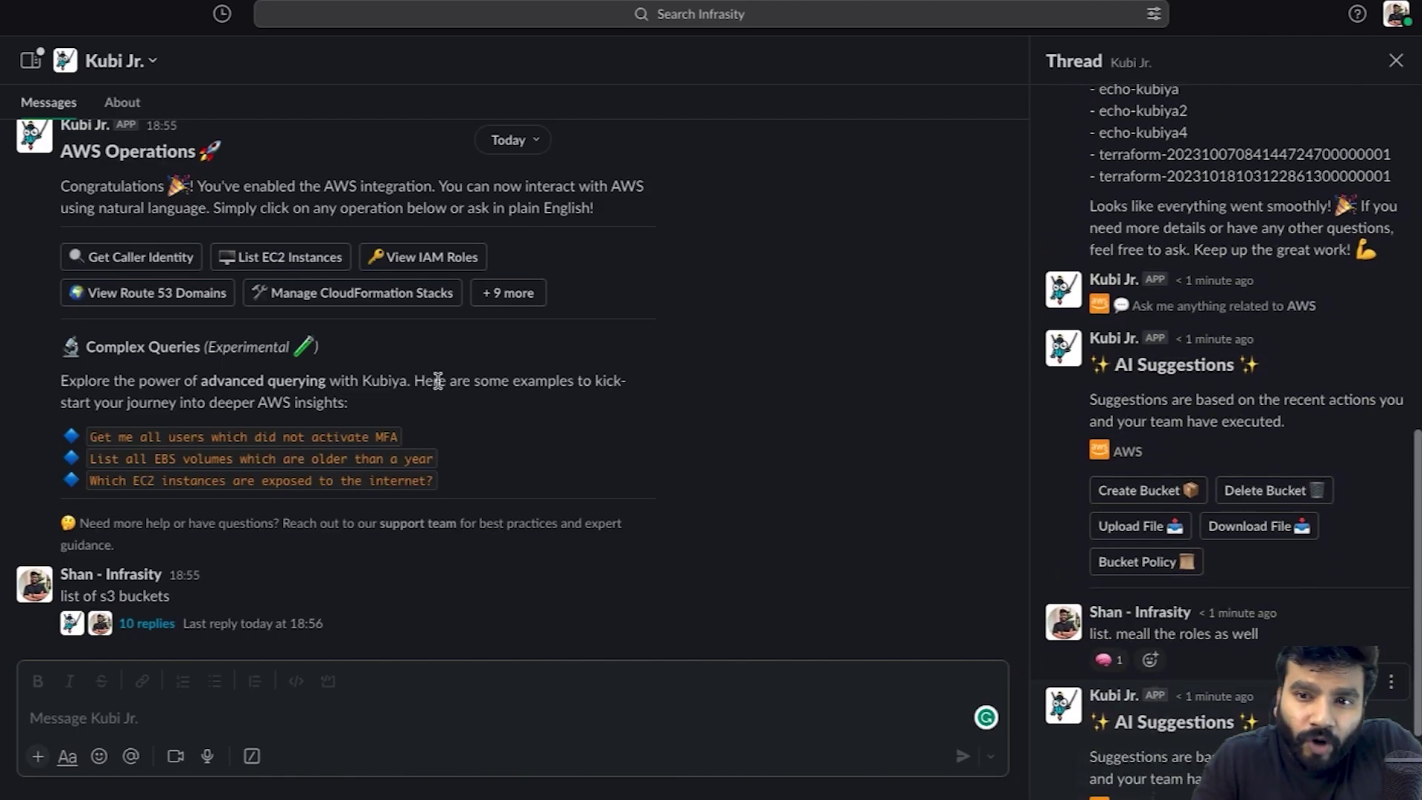
- Review the IAM role names in Kubi Jr.'s thread reply and highlight the kubiyaChatOps role
scroll(1168, 258, down, 5)
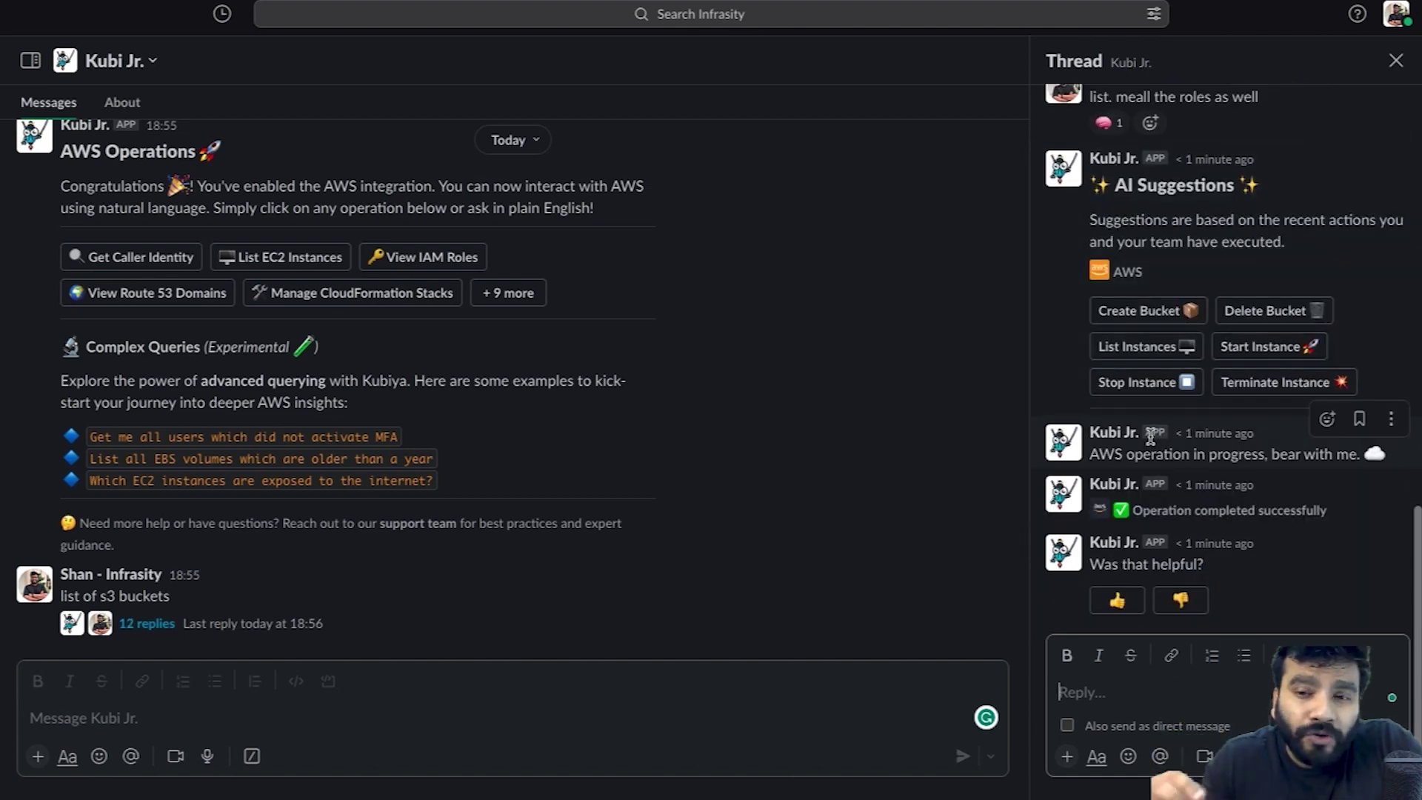
scroll(1175, 270, up, 10)
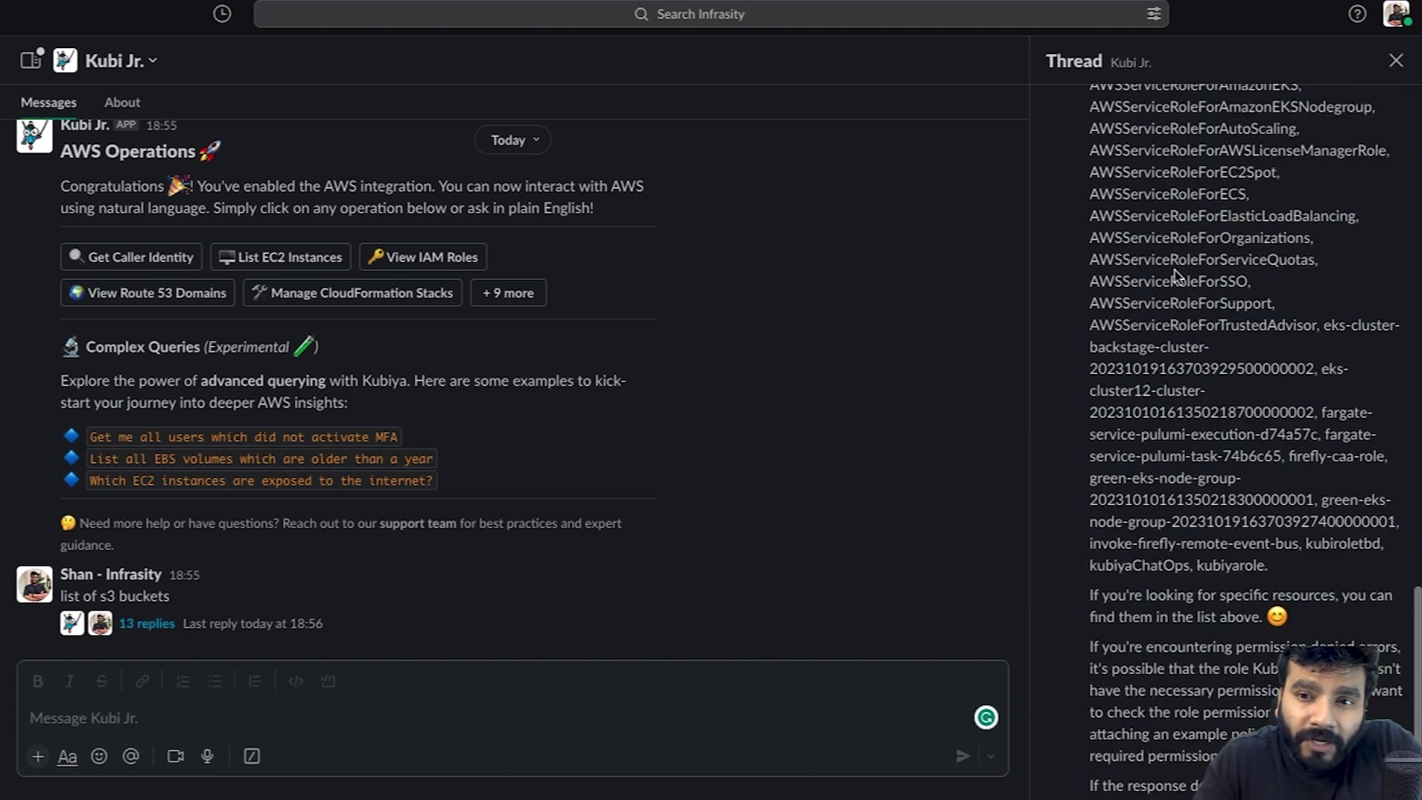
scroll(1198, 578, down, 3)
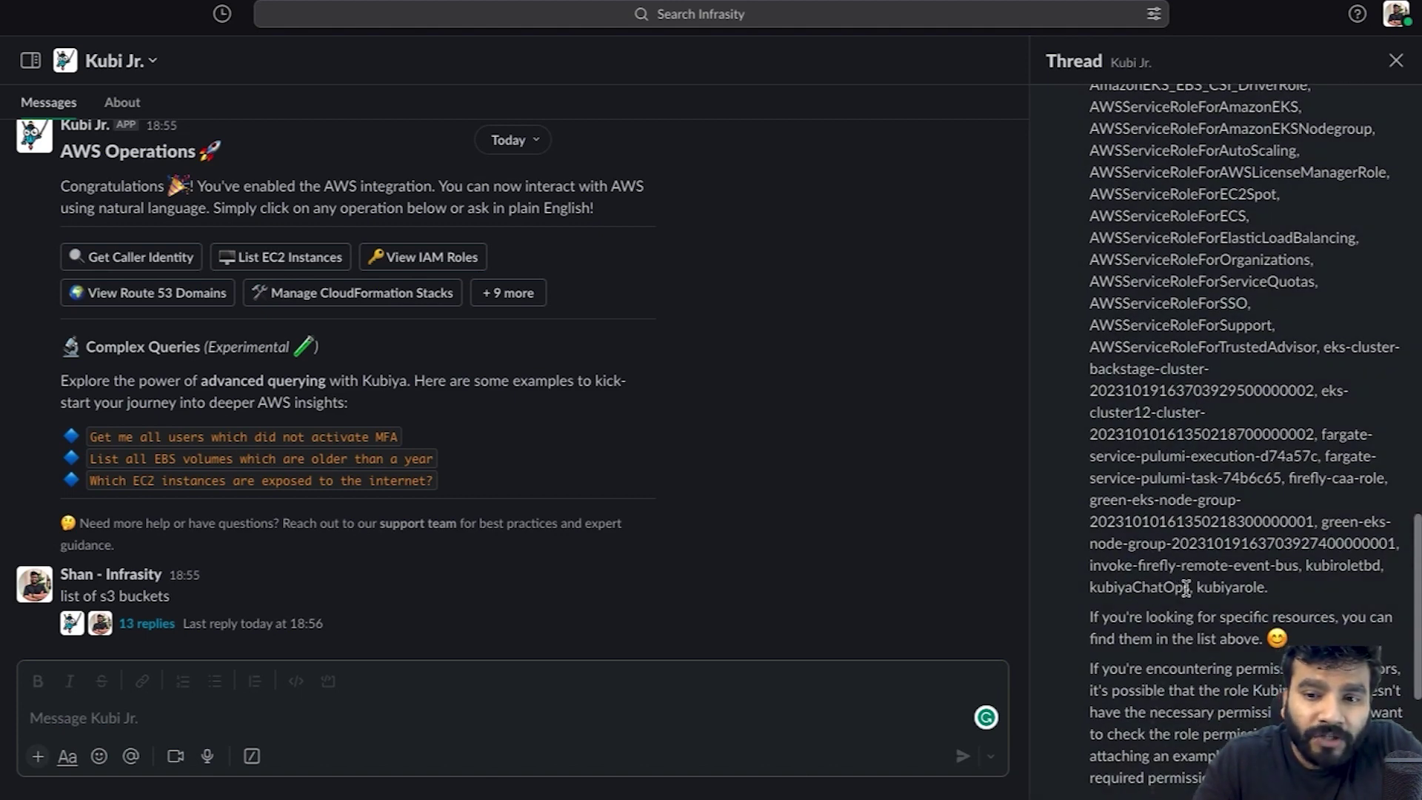
drag(1183, 585, 1099, 588)
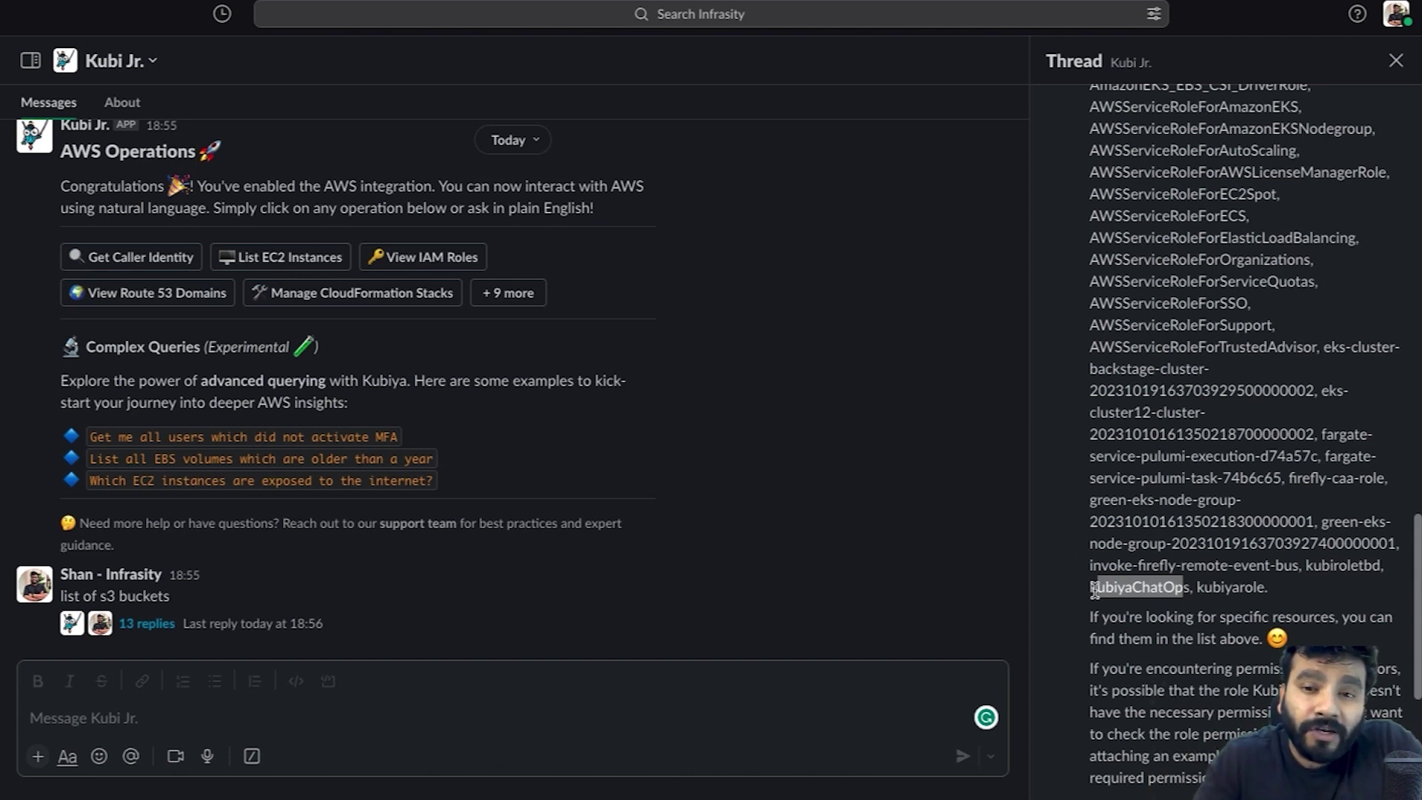